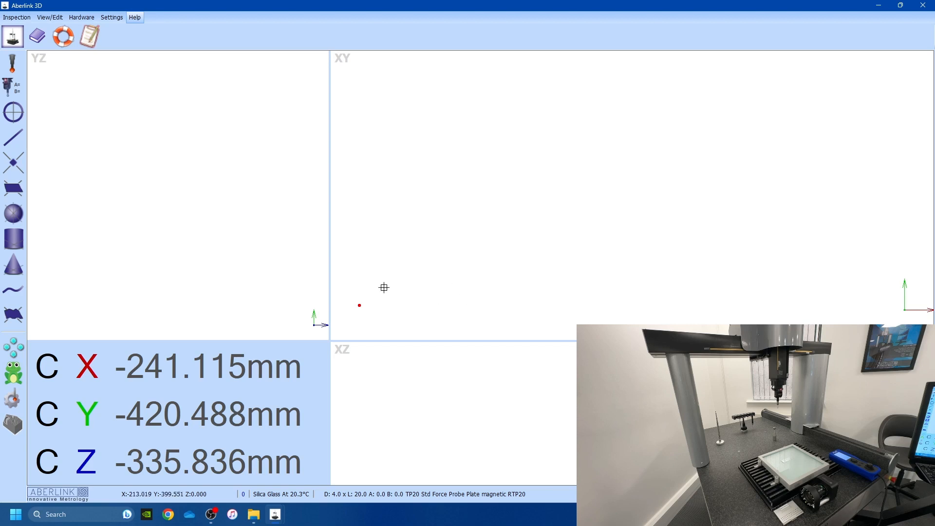
# Change the active probe to Camera - Magnetic Joint and accept the manual probe change.
pyautogui.click(19, 67)
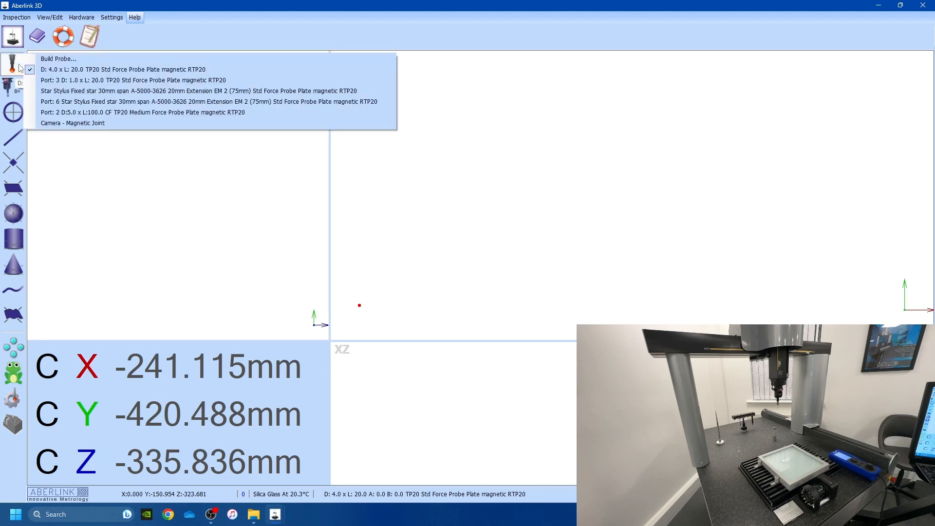
pyautogui.click(100, 125)
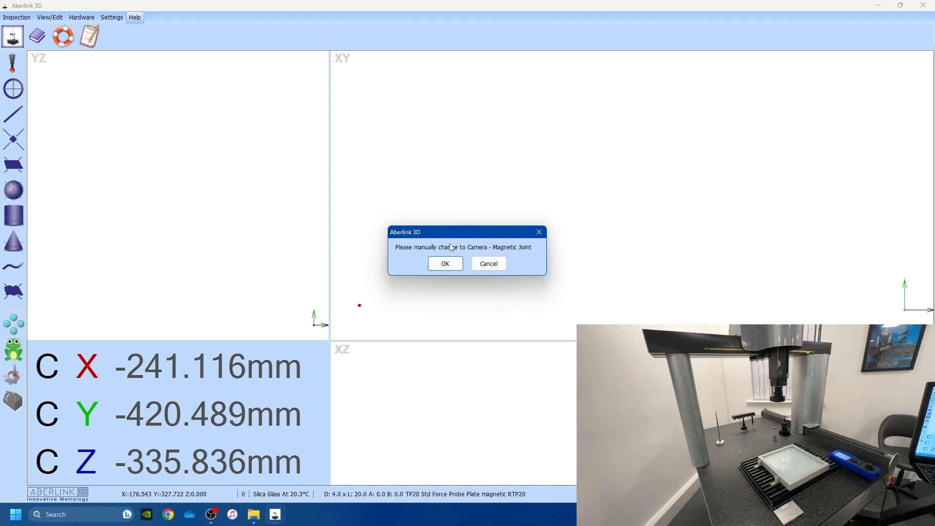
pyautogui.click(449, 264)
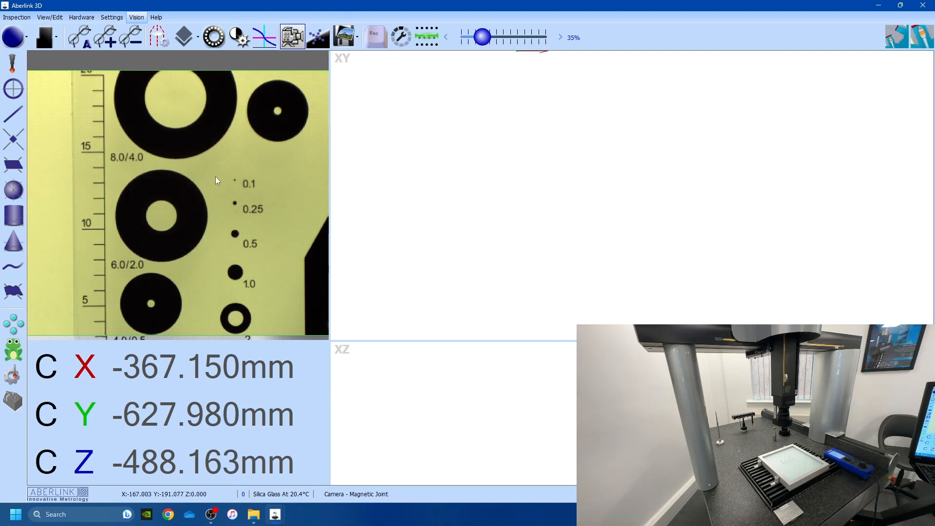
# Autofocus the camera on the glass plate and lock the Z axis at the focused height.
pyautogui.click(85, 41)
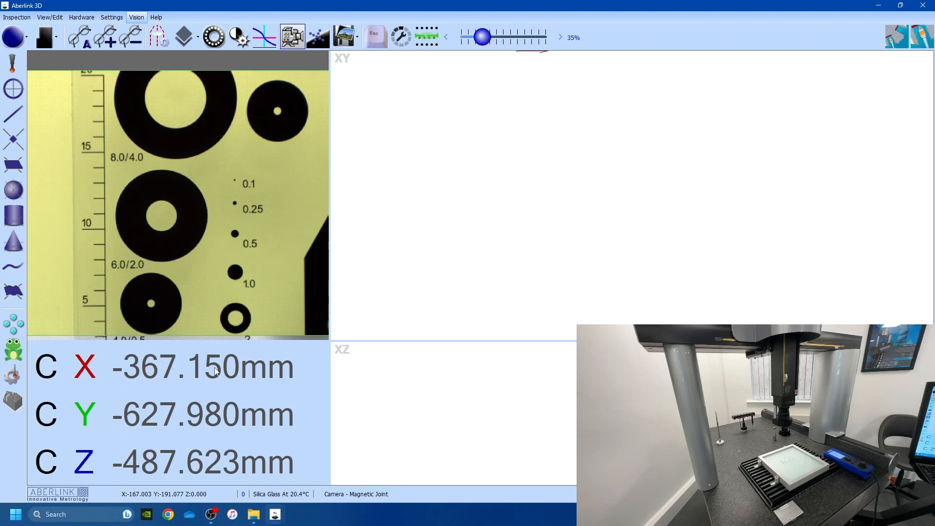
pyautogui.rightClick(151, 457)
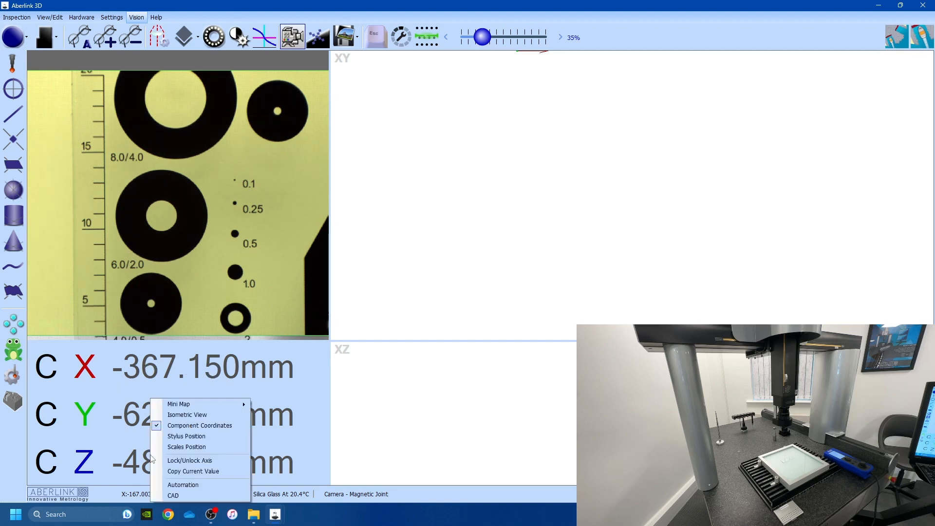
pyautogui.click(186, 461)
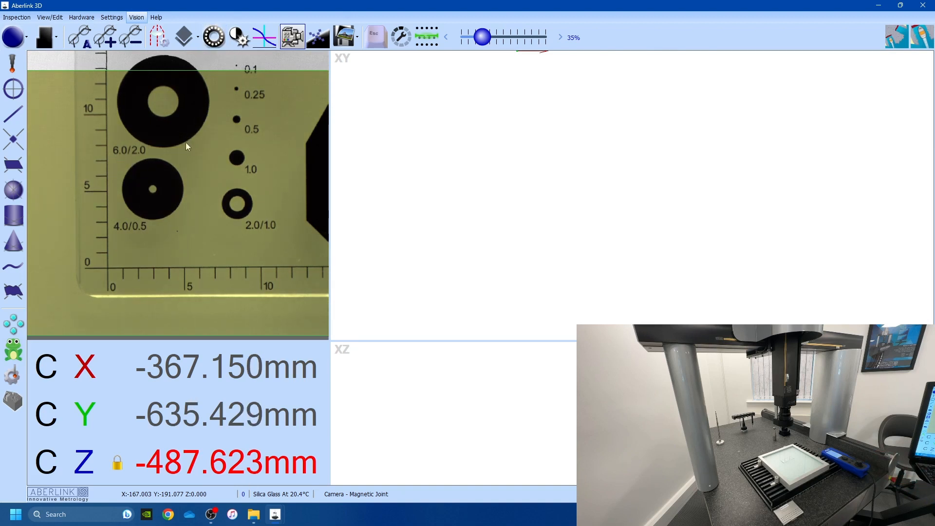
# Try the ring light and the centre light at 100 in the ringlight setup, switching each back to 0.
pyautogui.click(213, 39)
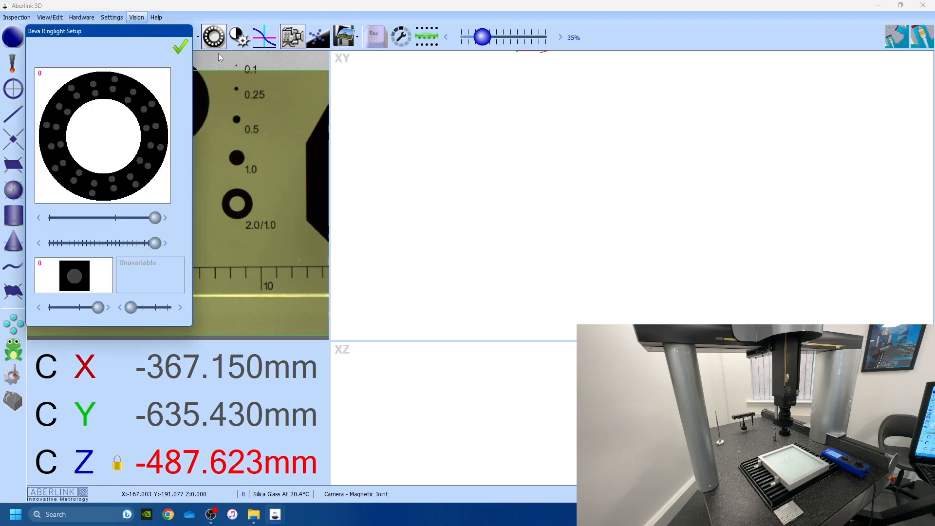
pyautogui.click(105, 138)
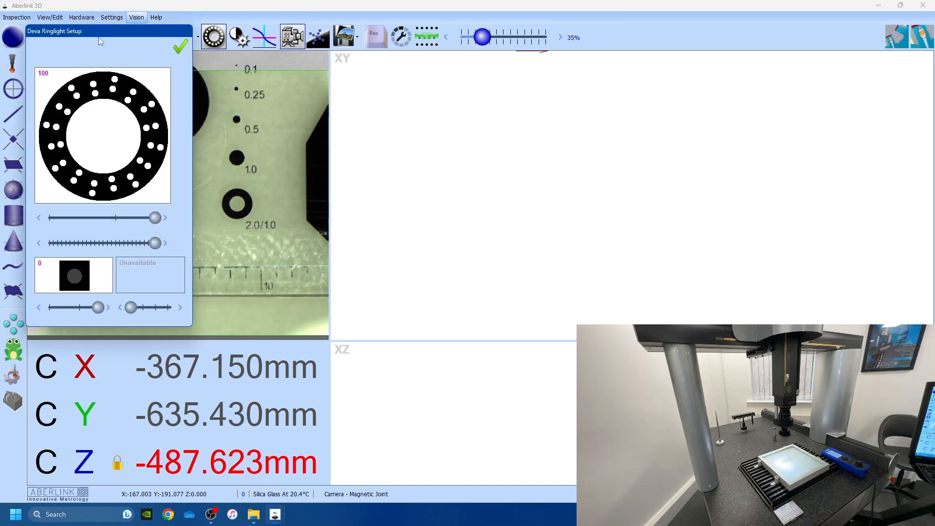
pyautogui.moveTo(99, 34); pyautogui.dragTo(449, 69)
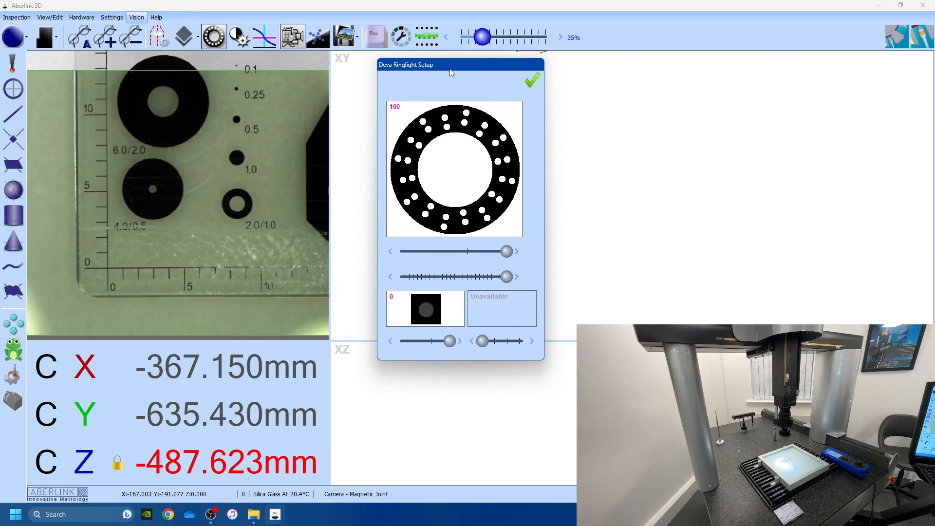
pyautogui.click(463, 160)
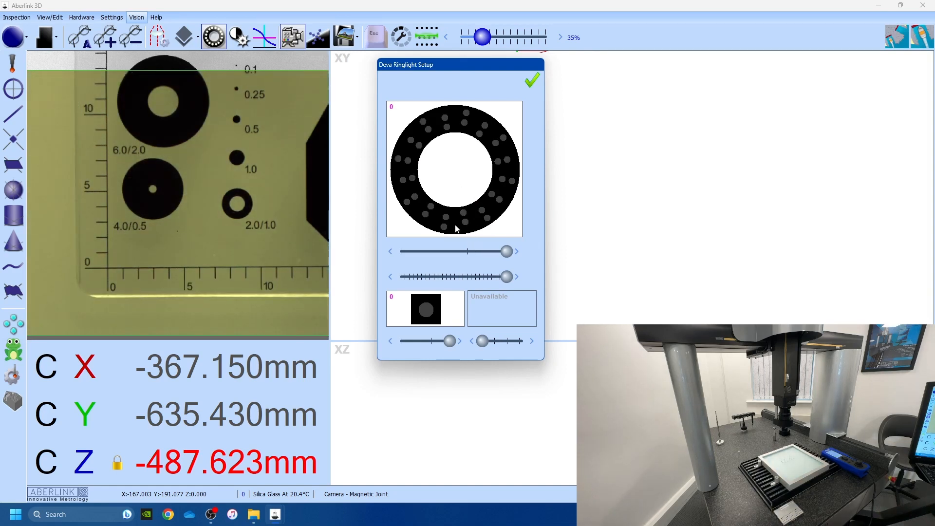
pyautogui.click(430, 312)
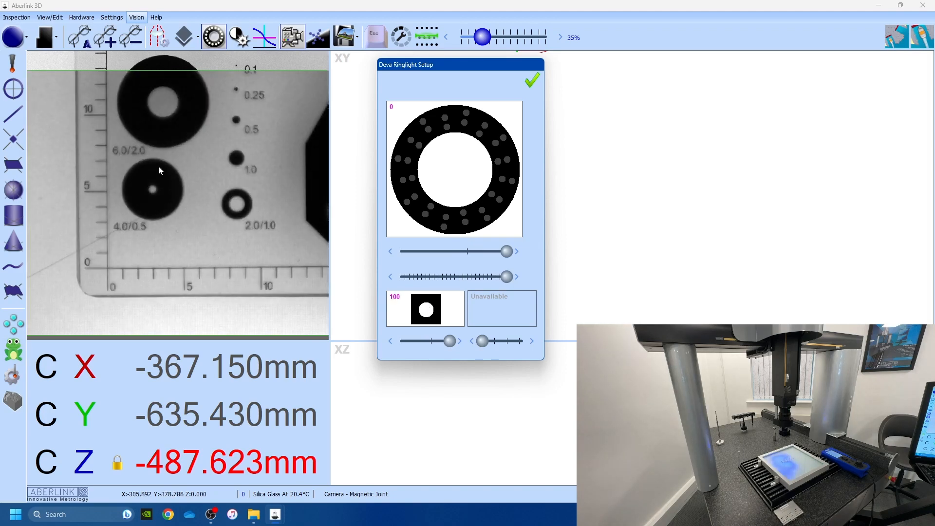
pyautogui.click(430, 310)
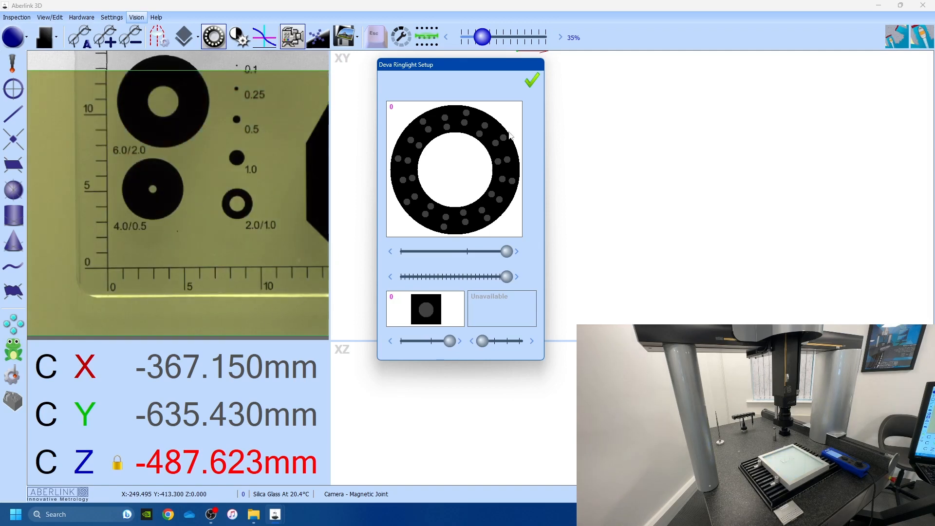
pyautogui.click(532, 80)
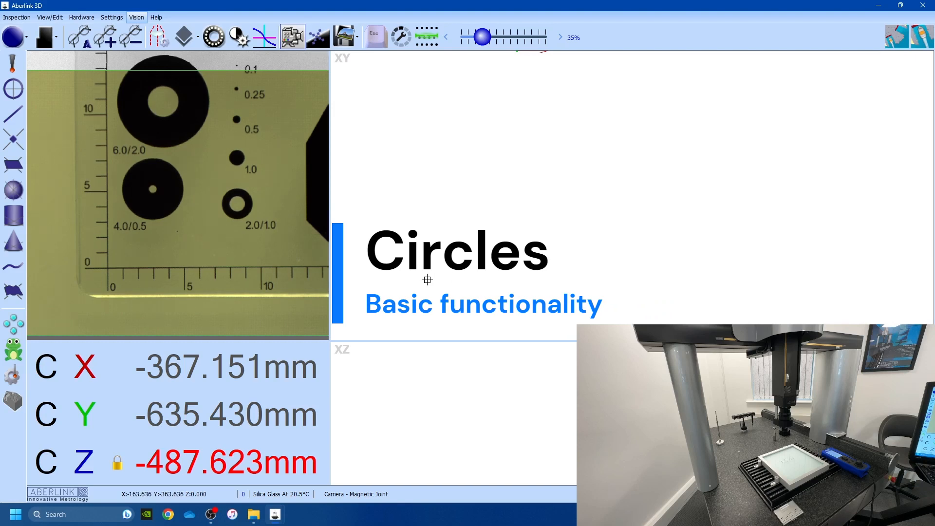
# Move the camera over the glass plate until the whole 8.0/4.0 ring lies within the live image.
pyautogui.scroll(-1, 158, 199)
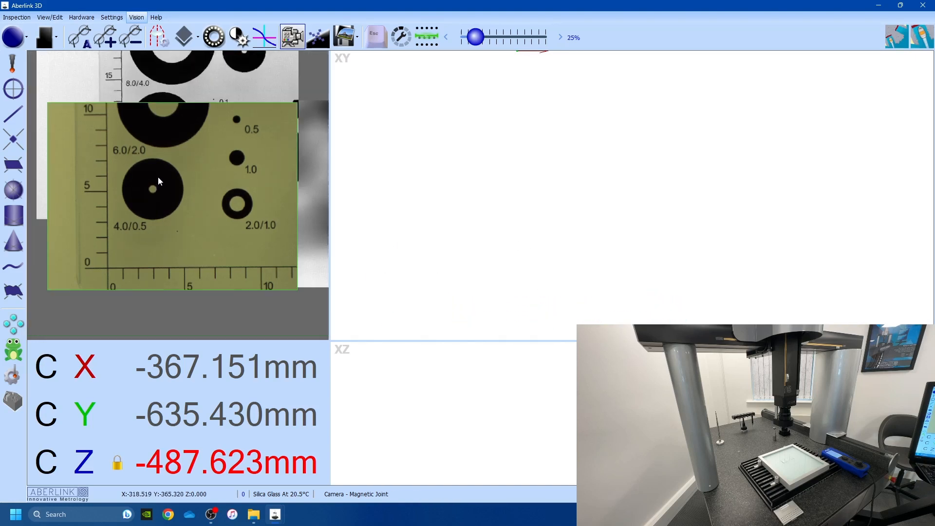
pyautogui.scroll(1, 174, 195)
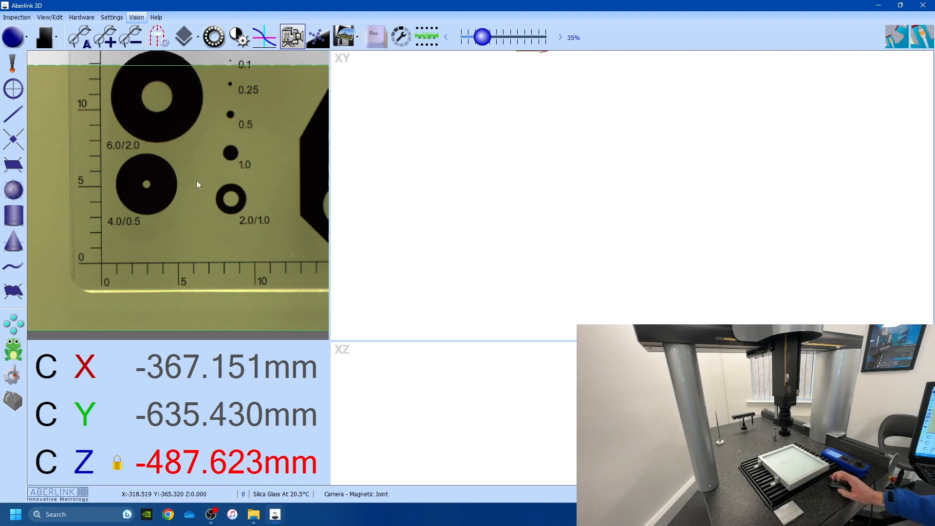
pyautogui.doubleClick(166, 162)
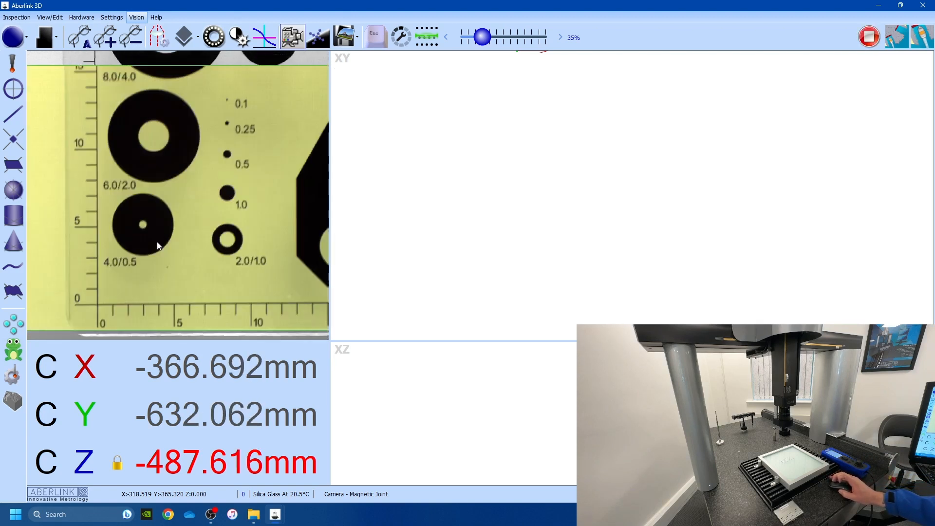
pyautogui.doubleClick(146, 160)
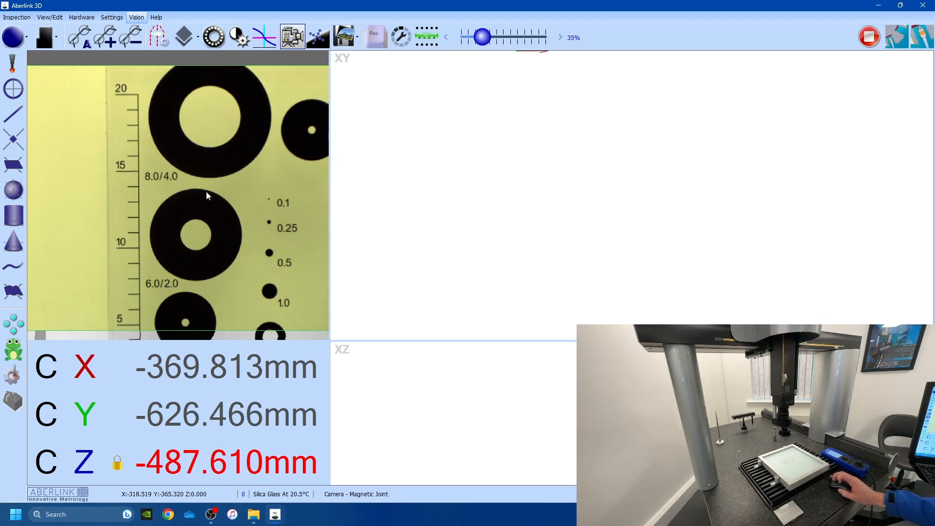
pyautogui.moveTo(233, 149); pyautogui.dragTo(191, 232)
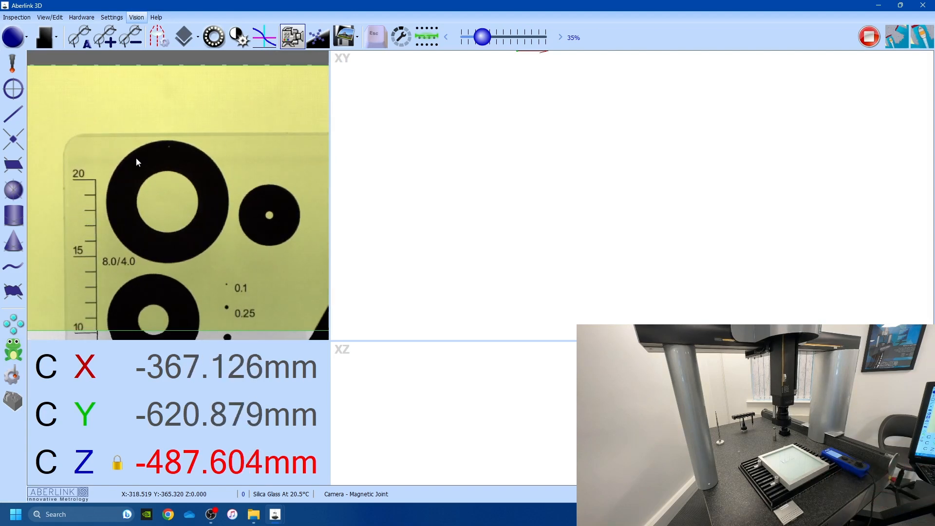
pyautogui.scroll(-3, 170, 165)
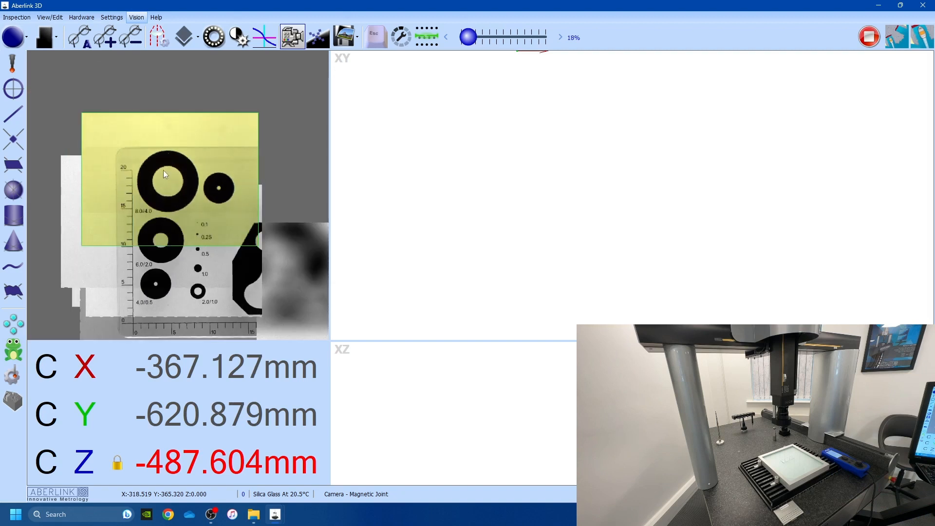
pyautogui.scroll(2, 163, 173)
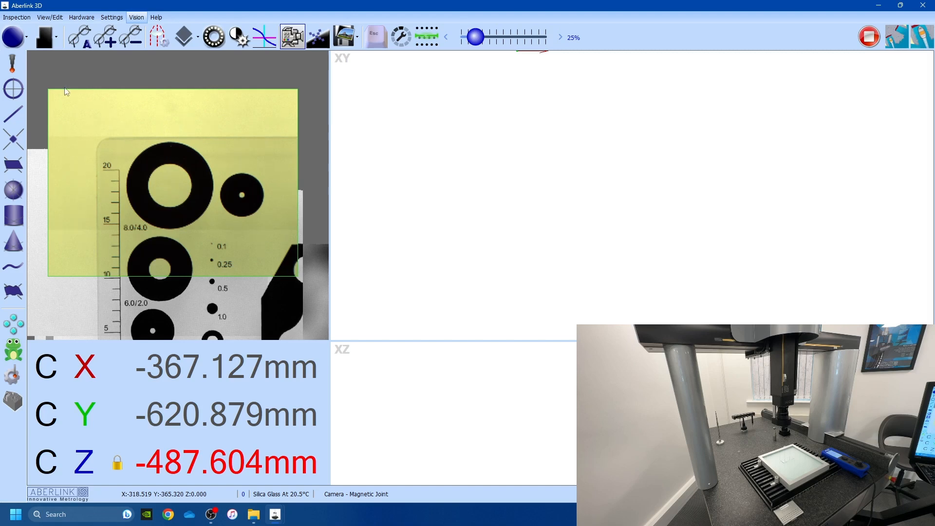
# Set the vision feature type to Circle and the inspection method to edge detection.
pyautogui.click(27, 39)
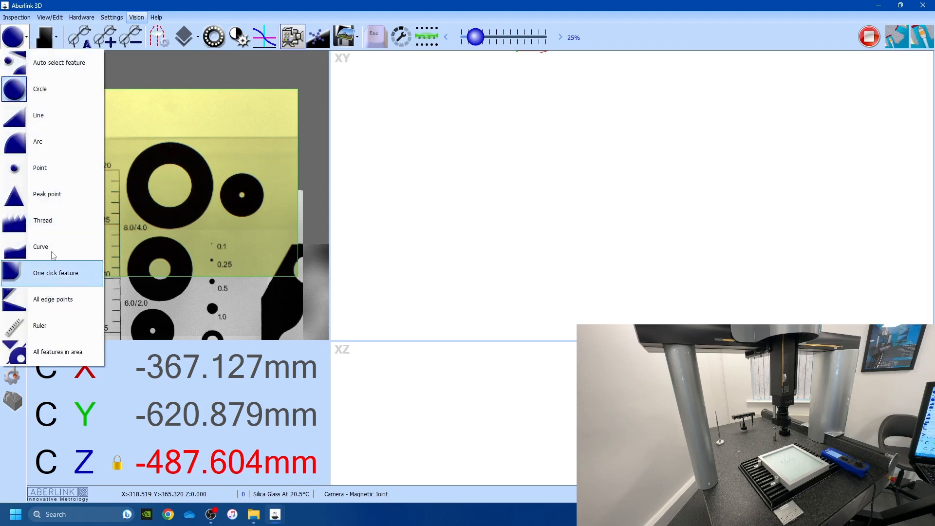
pyautogui.click(54, 97)
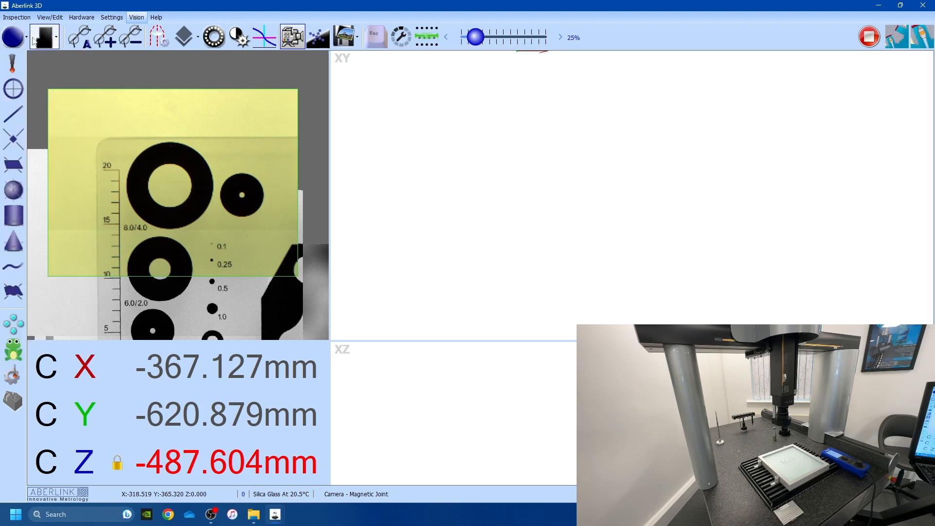
pyautogui.click(56, 38)
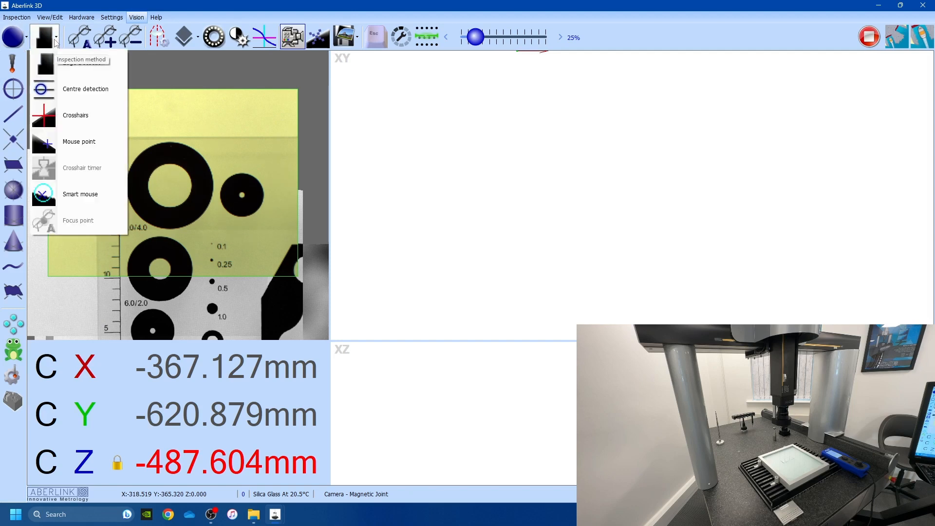
pyautogui.click(71, 64)
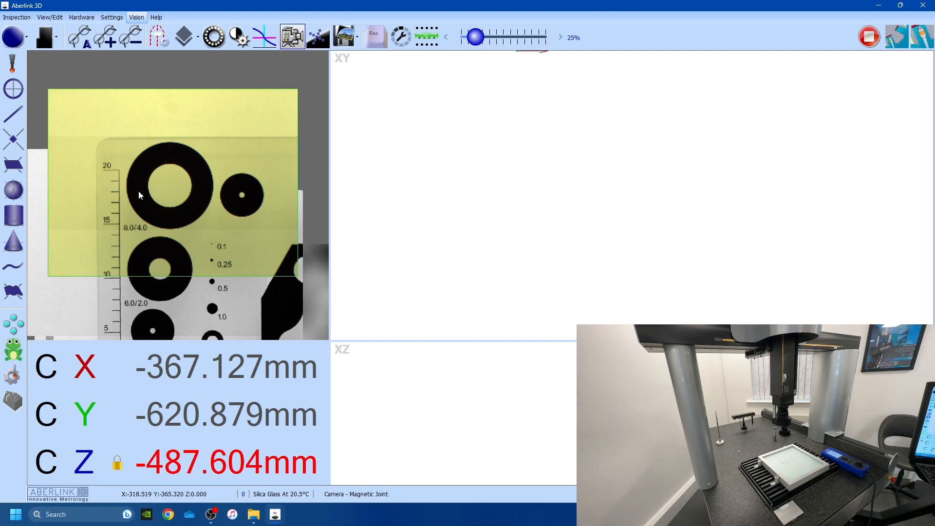
# Measure the outer edge of the 8.0/4.0 ring as a circle and set it as the coordinate origin.
pyautogui.moveTo(127, 192)
pyautogui.mouseDown()
pyautogui.moveTo(183, 150)
pyautogui.moveTo(210, 202)
pyautogui.mouseUp()
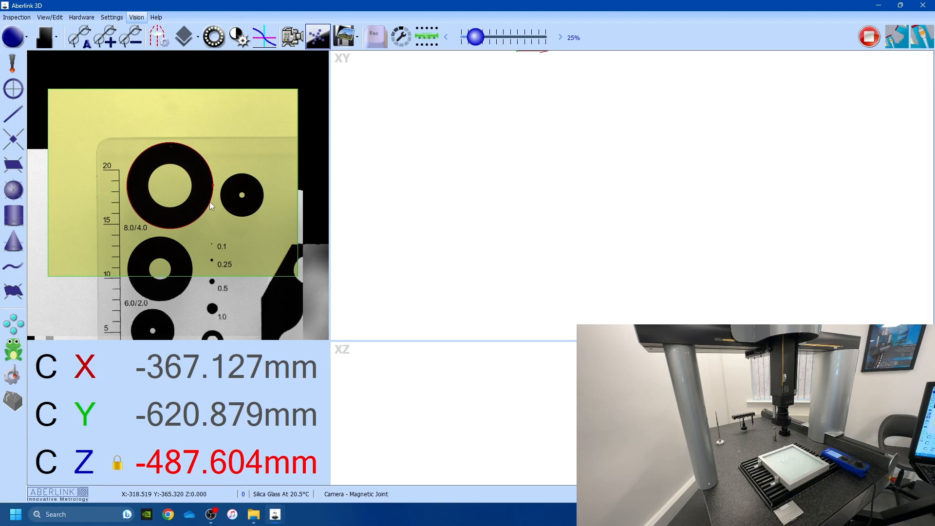
pyautogui.click(209, 201)
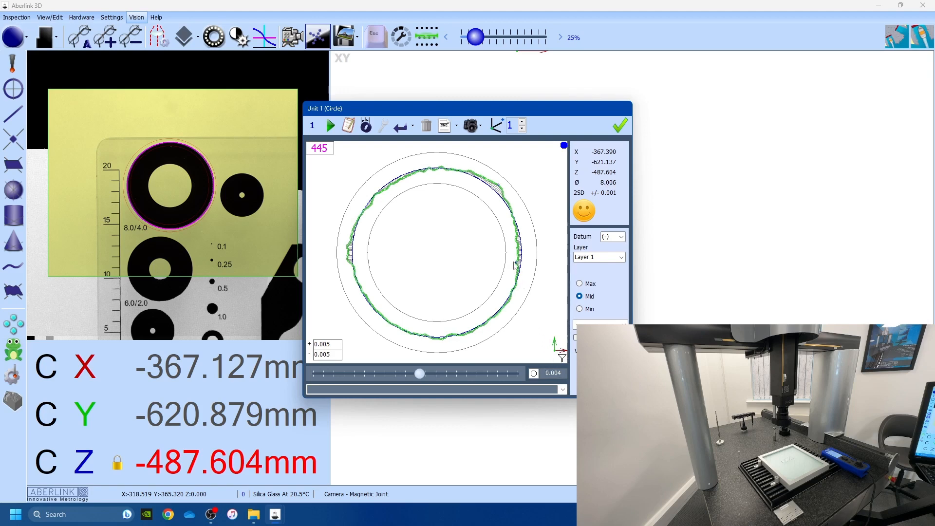
pyautogui.click(496, 126)
pyautogui.click(619, 126)
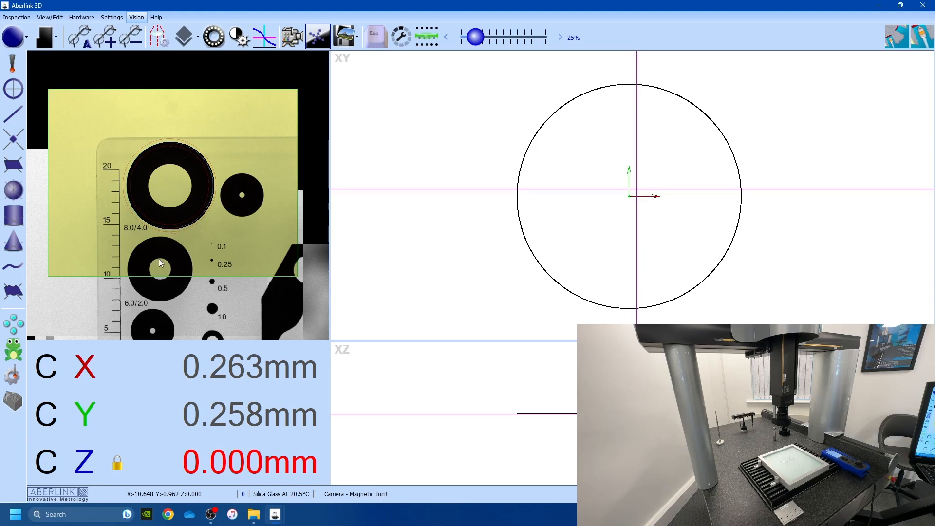
# Move the camera to the 6.0/2.0 ring and measure its outer edge as a circle.
pyautogui.moveTo(159, 259); pyautogui.dragTo(167, 163)
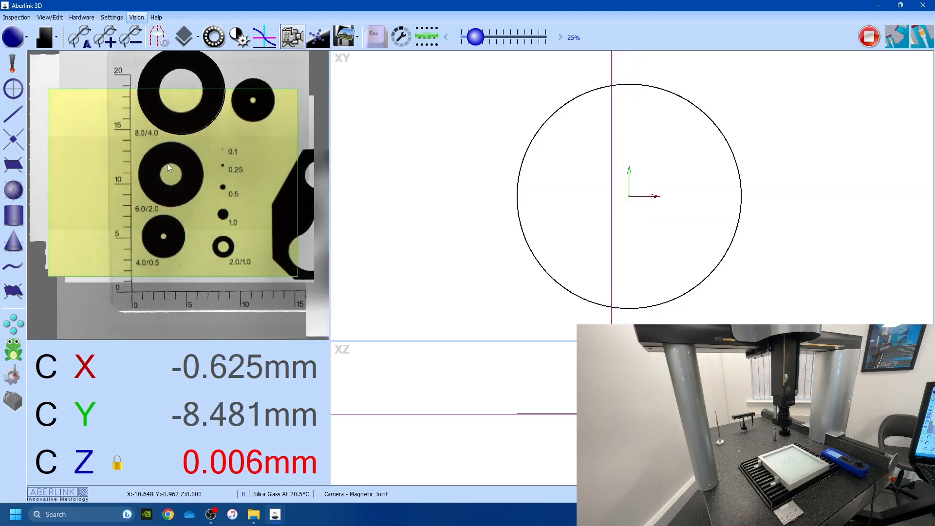
pyautogui.scroll(1, 170, 180)
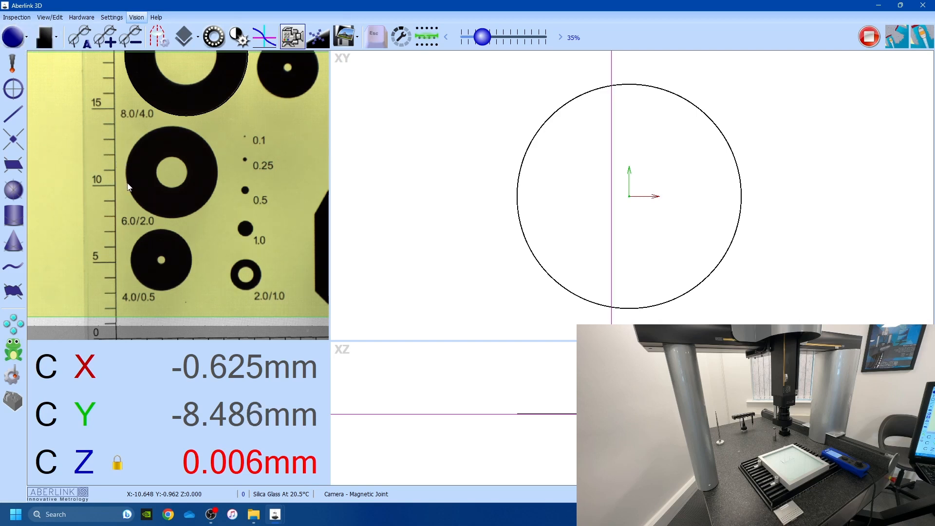
pyautogui.moveTo(128, 184); pyautogui.dragTo(191, 131)
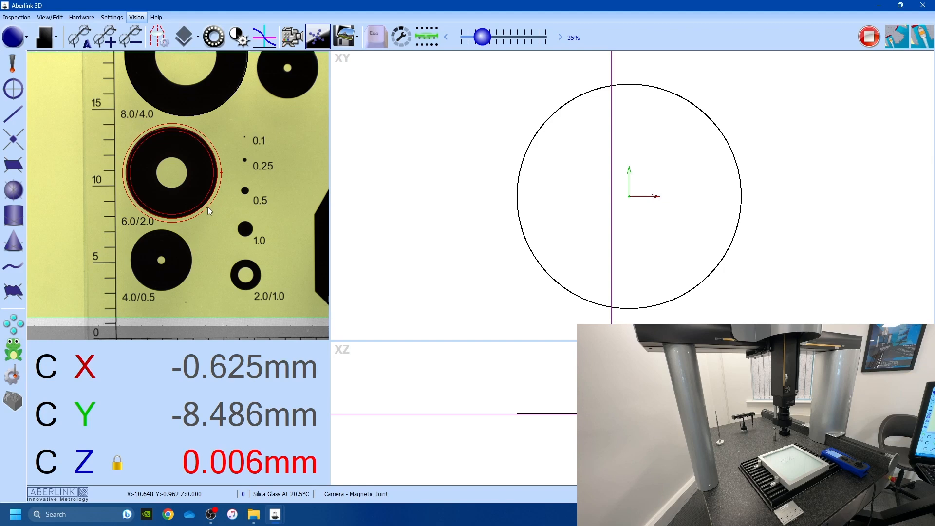
pyautogui.click(207, 207)
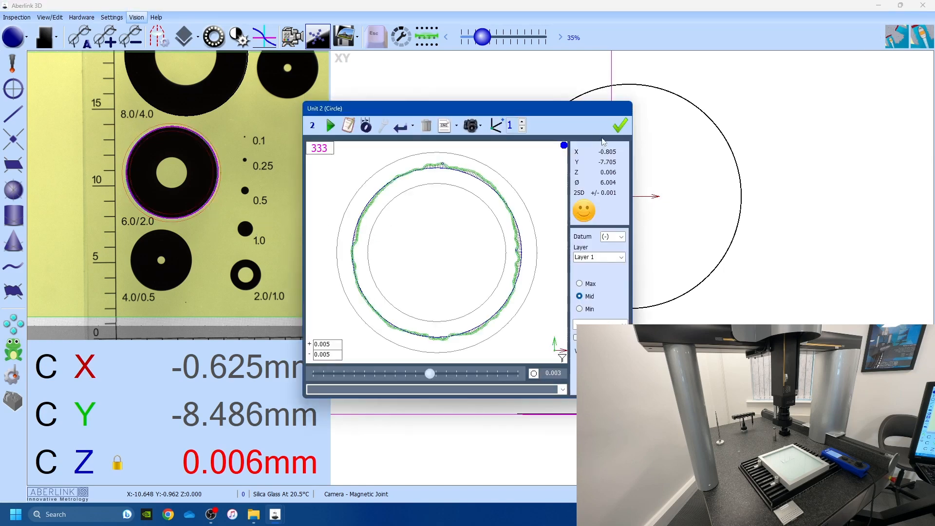
pyautogui.click(620, 127)
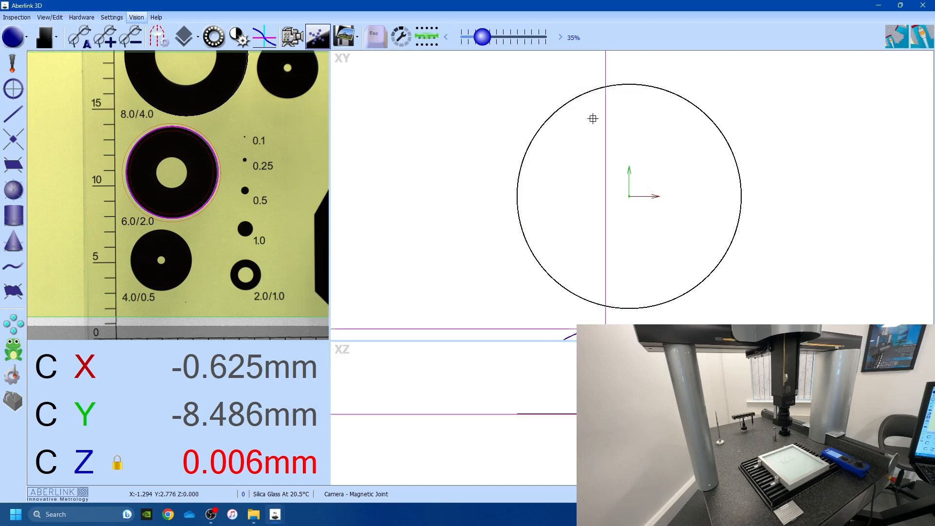
# Construct a line from the 8.0/4.0 ring's circle to the 6.0/2.0 ring's circle and set it as the alignment reference.
pyautogui.scroll(-3, 596, 118)
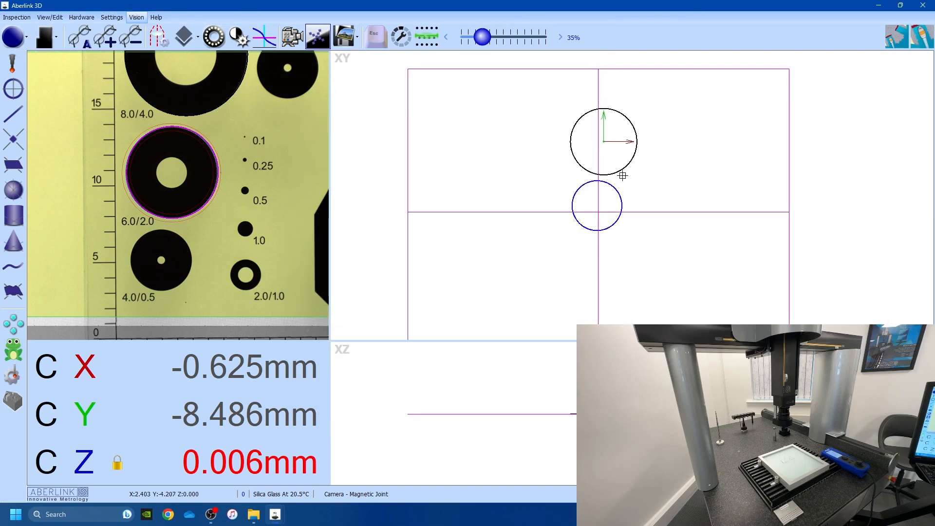
pyautogui.scroll(1, 627, 179)
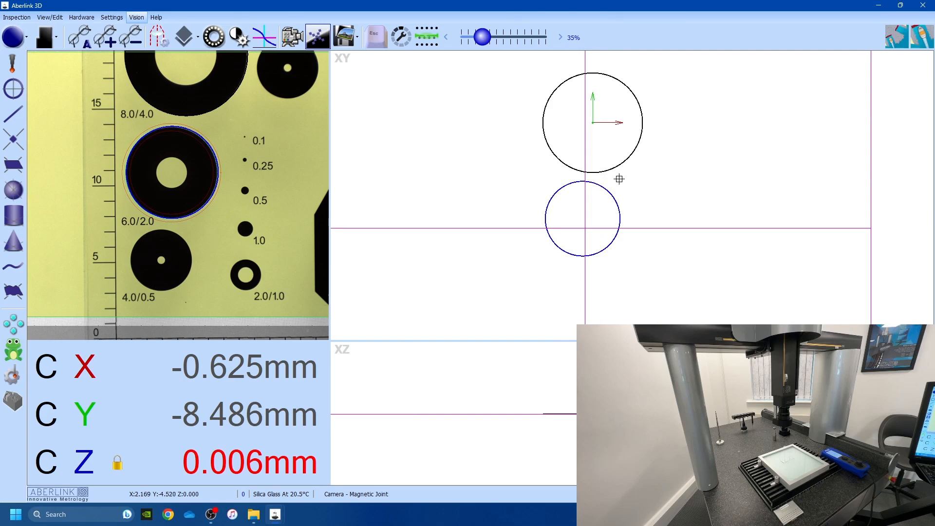
pyautogui.click(13, 114)
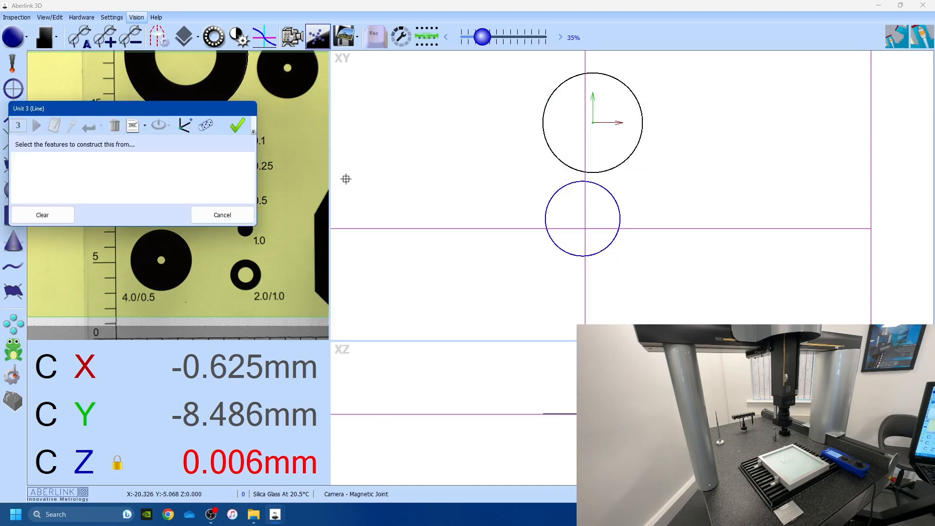
pyautogui.click(566, 168)
pyautogui.click(568, 181)
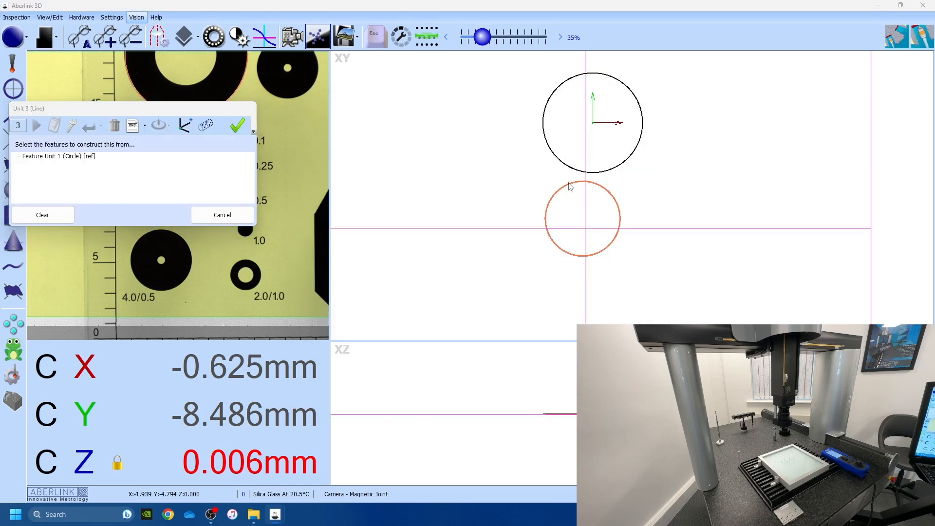
pyautogui.click(547, 205)
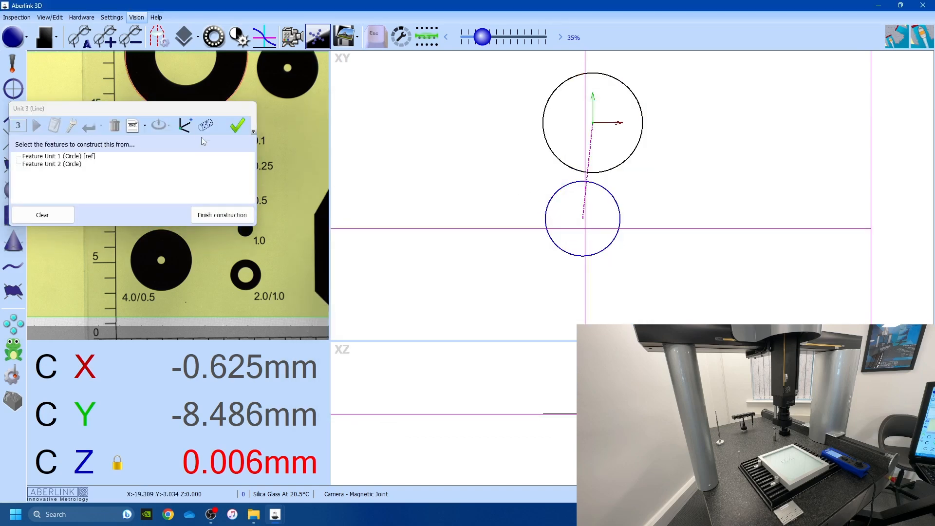
pyautogui.click(187, 126)
pyautogui.click(241, 131)
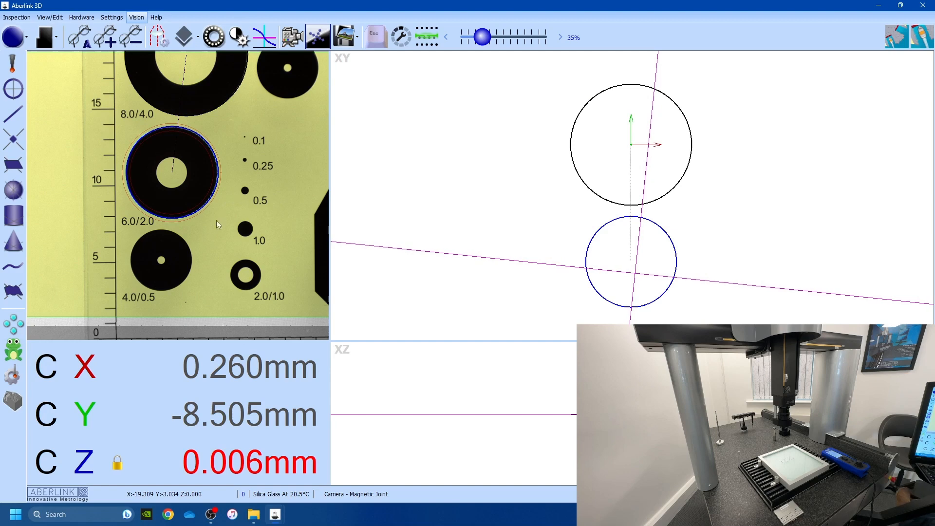
# Move the camera to the 4.0/0.5 ring and measure its outer edge as a circle.
pyautogui.doubleClick(164, 263)
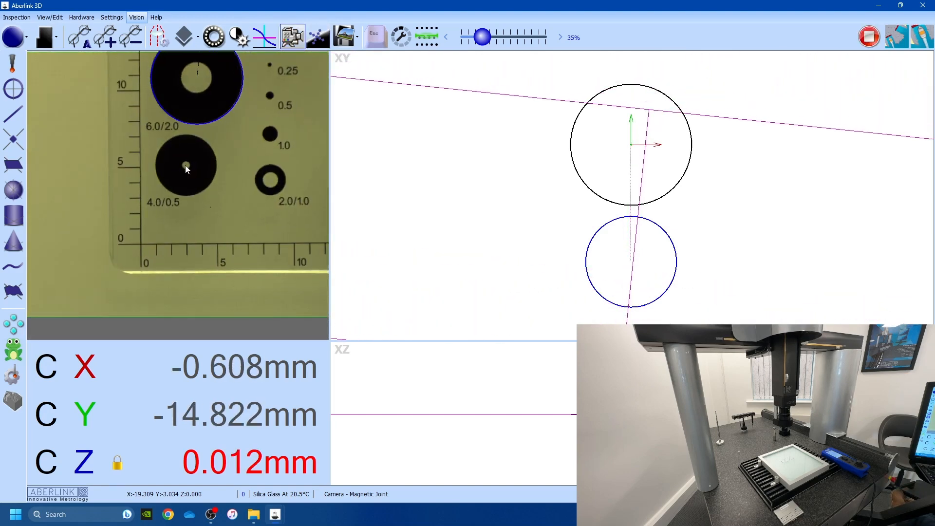
pyautogui.click(156, 175)
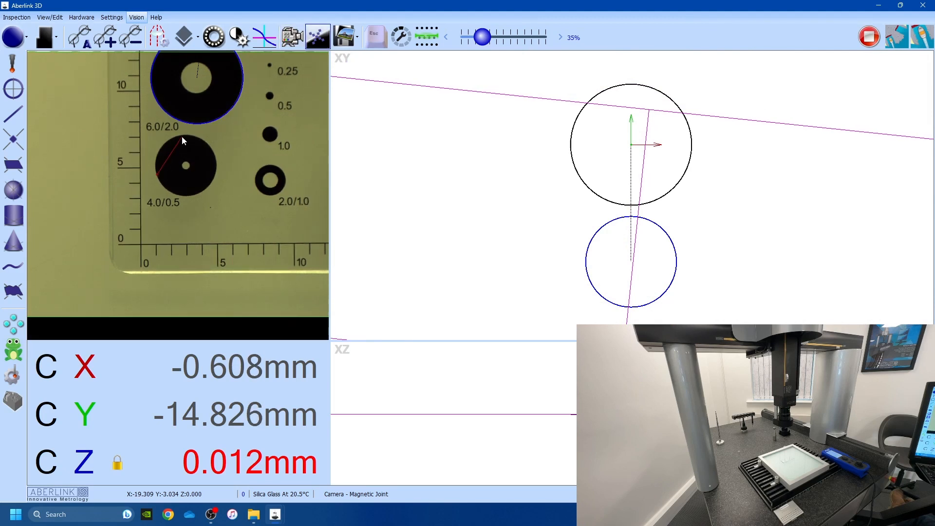
pyautogui.click(183, 135)
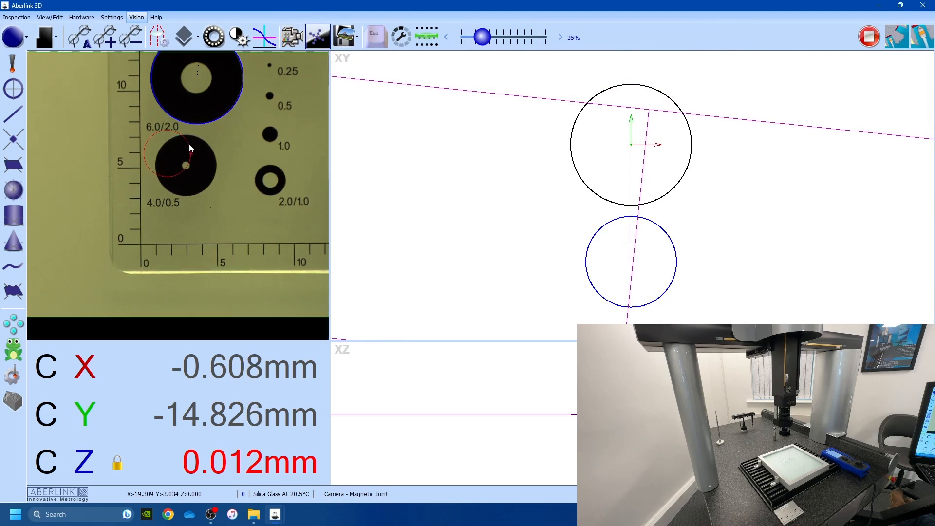
pyautogui.click(214, 180)
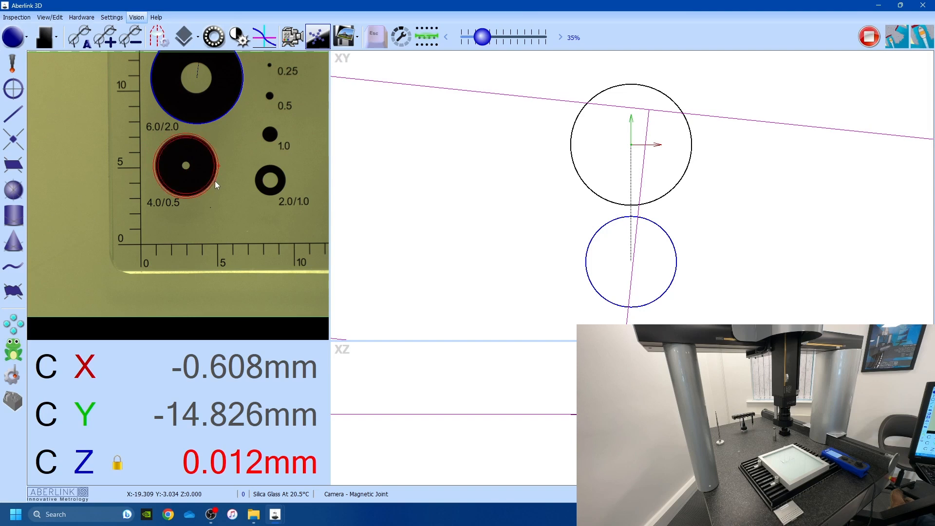
pyautogui.click(216, 182)
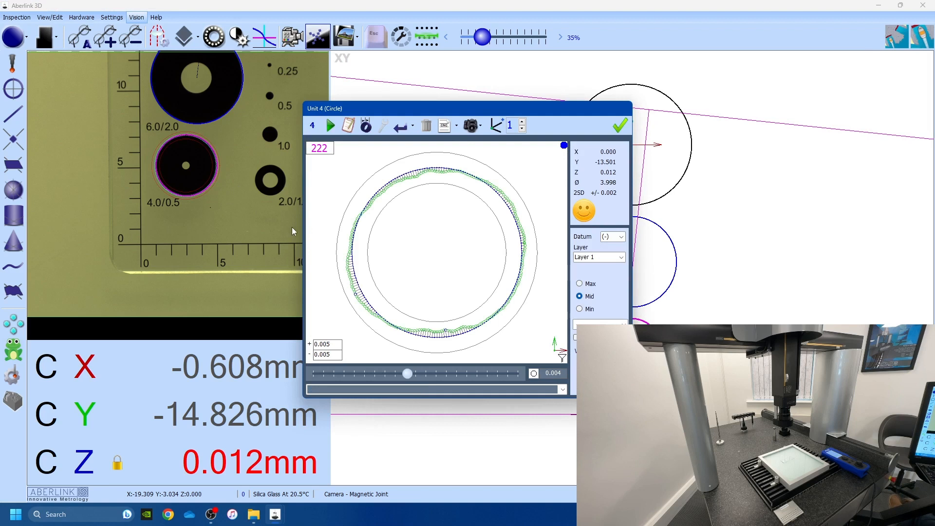
pyautogui.click(620, 128)
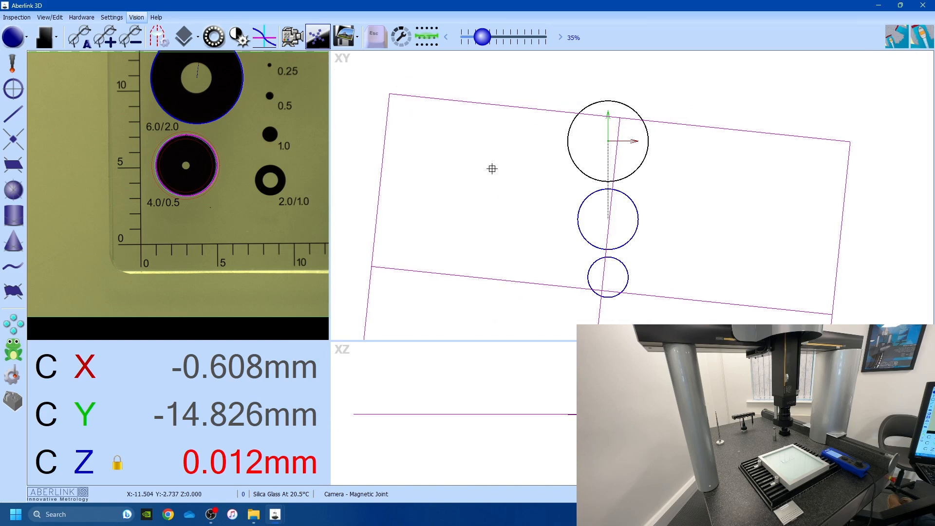
# Dimension the diameter and roundness of all three circles in the XY view, placing each label beside its circle.
pyautogui.click(579, 171)
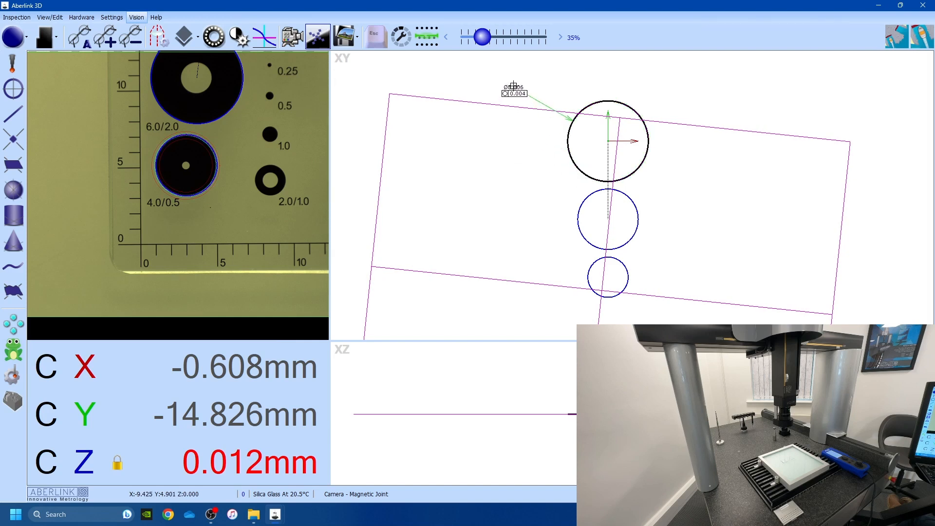
pyautogui.click(512, 89)
pyautogui.click(586, 207)
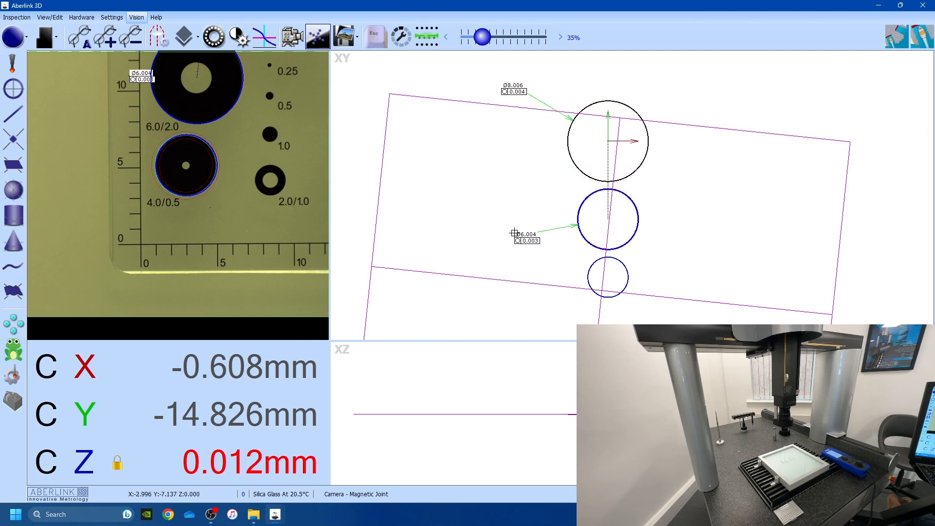
pyautogui.click(500, 176)
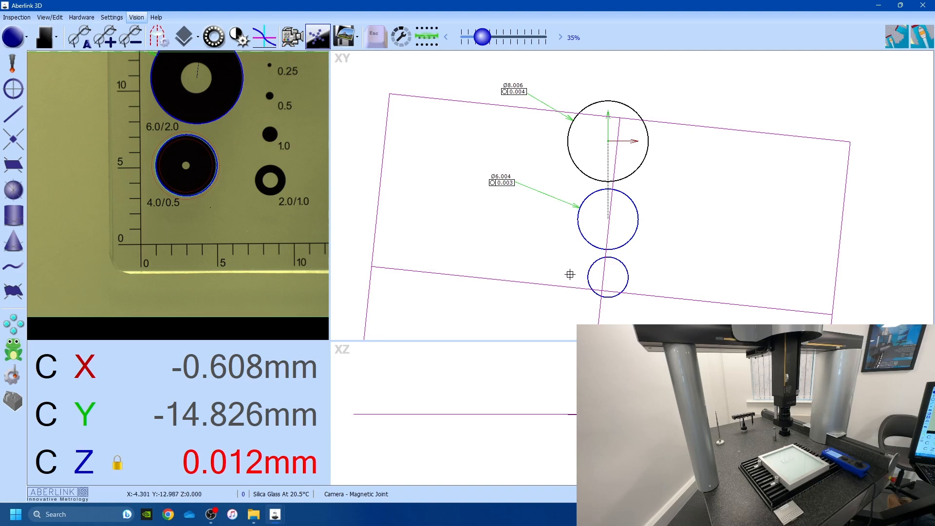
pyautogui.click(587, 279)
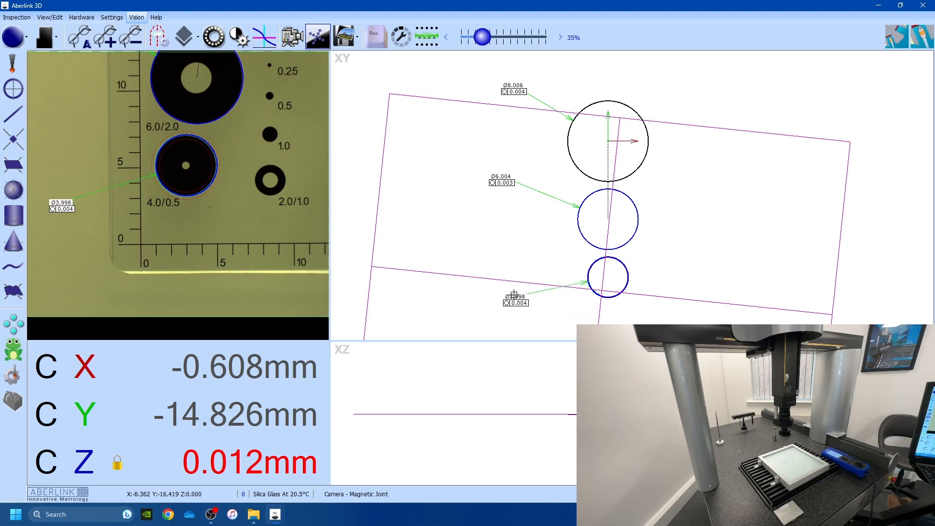
pyautogui.click(506, 293)
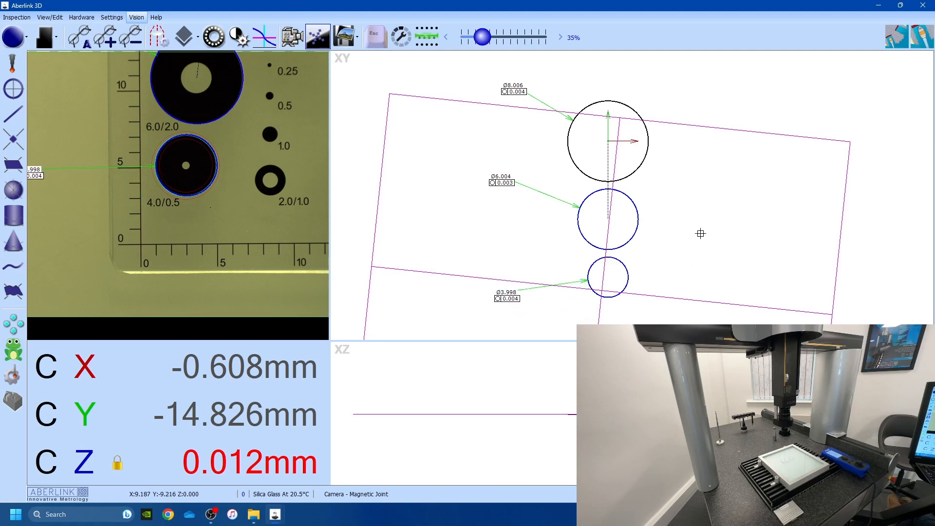
# Dimension the vertical centre distances from the largest circle to the middle circle and to the smallest circle.
pyautogui.click(639, 170)
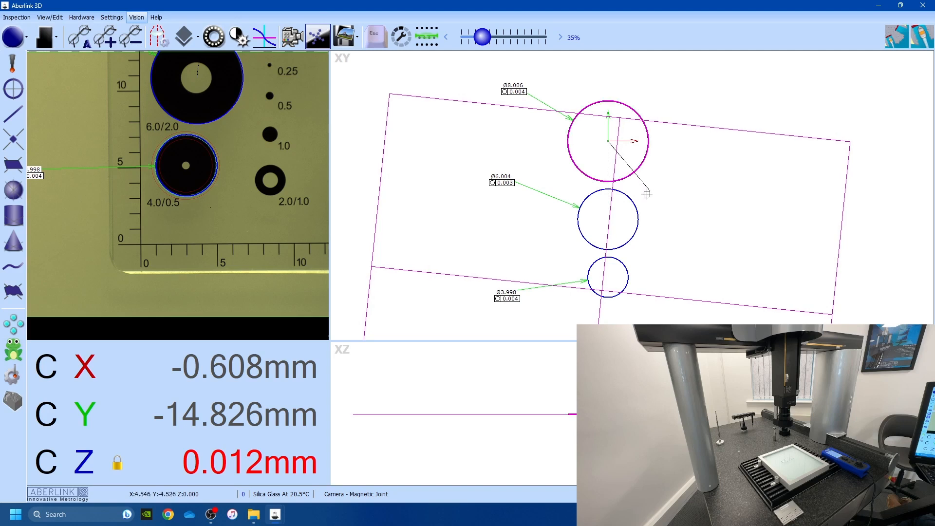
pyautogui.click(637, 212)
pyautogui.click(700, 190)
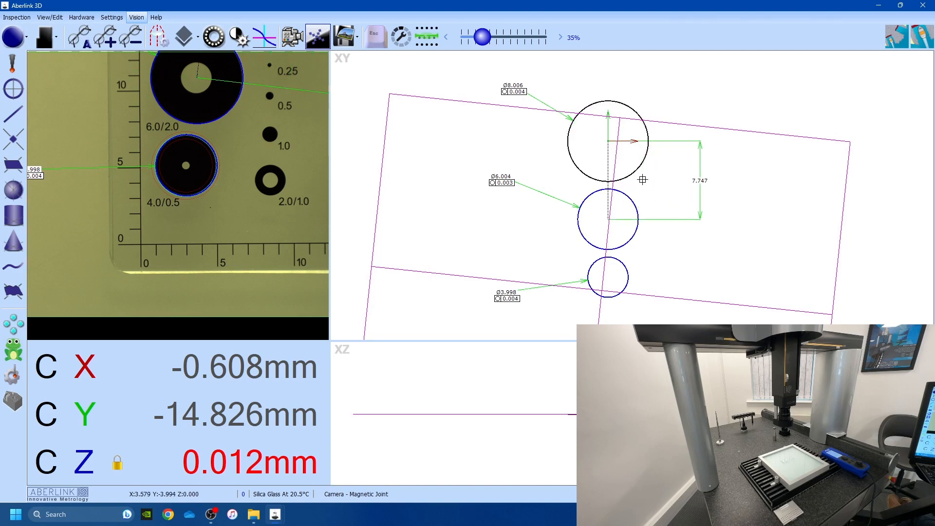
pyautogui.click(647, 154)
pyautogui.click(626, 270)
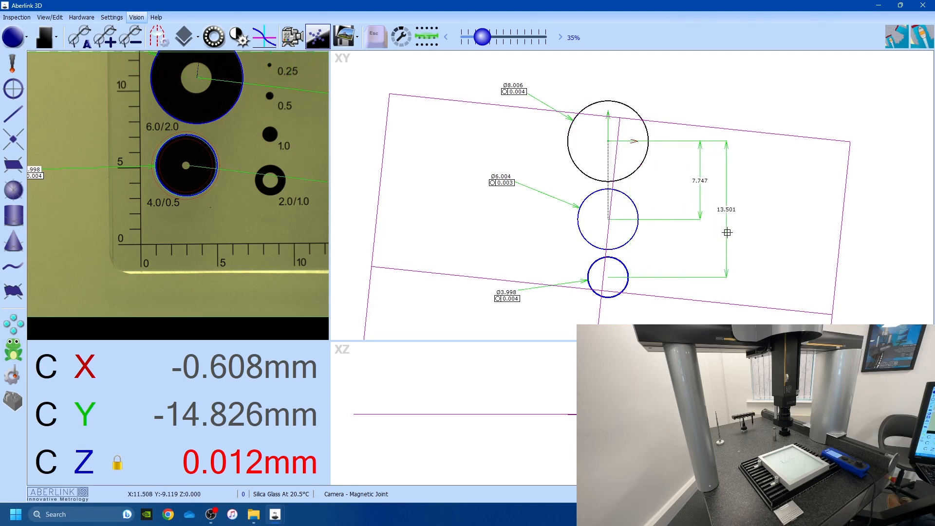
pyautogui.click(738, 229)
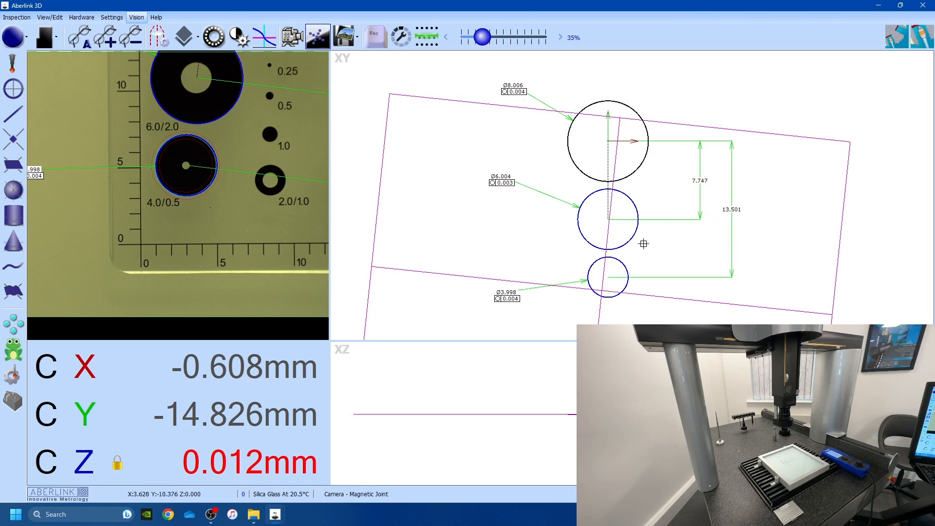
# Give the largest circle's diameter dimension the identifier 8mm Circle and accept its details.
pyautogui.doubleClick(526, 93)
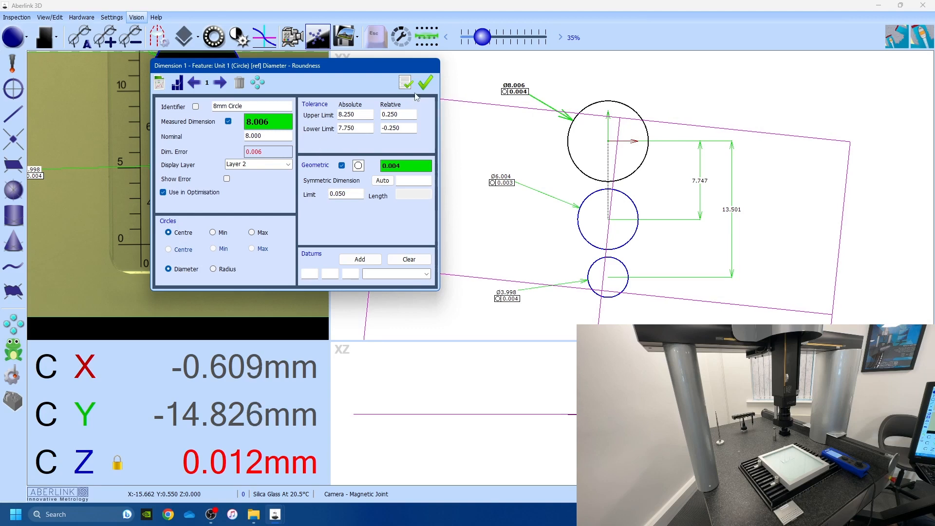
pyautogui.click(426, 83)
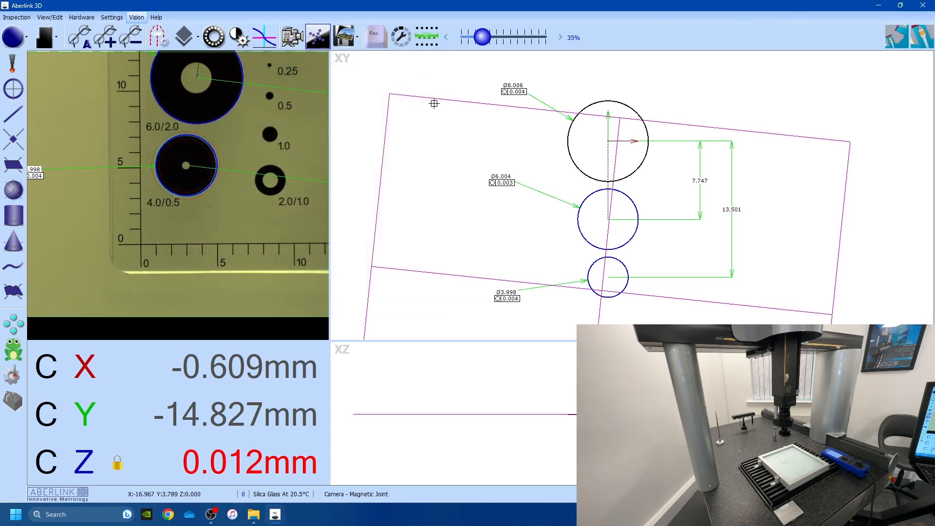
# Run the inspection program, saving the current inspection for SPC analysis, and close the inspection report summary.
pyautogui.scroll(-2, 173, 226)
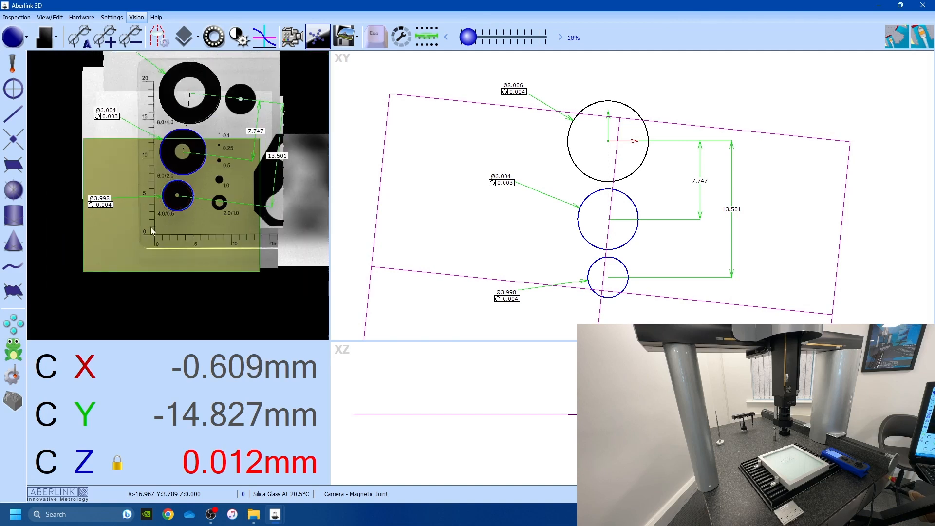
pyautogui.scroll(1, 147, 221)
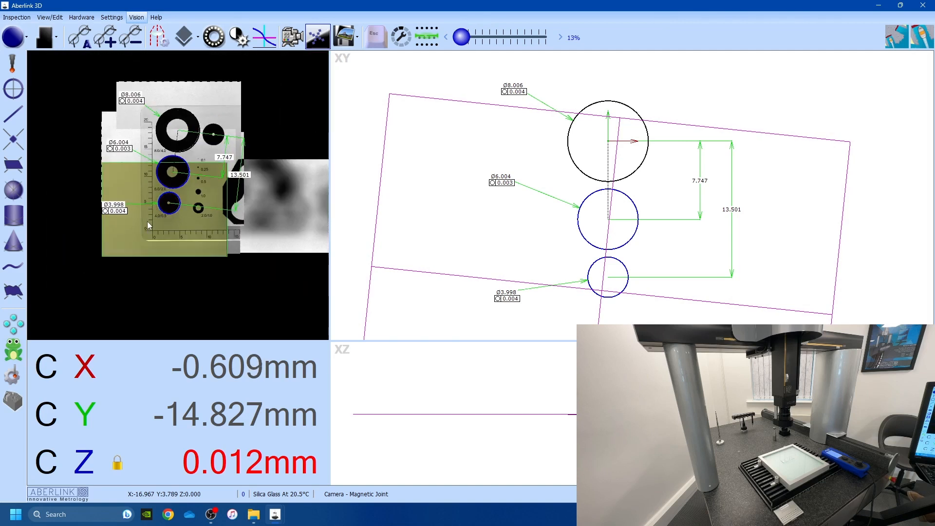
pyautogui.scroll(-1, 189, 159)
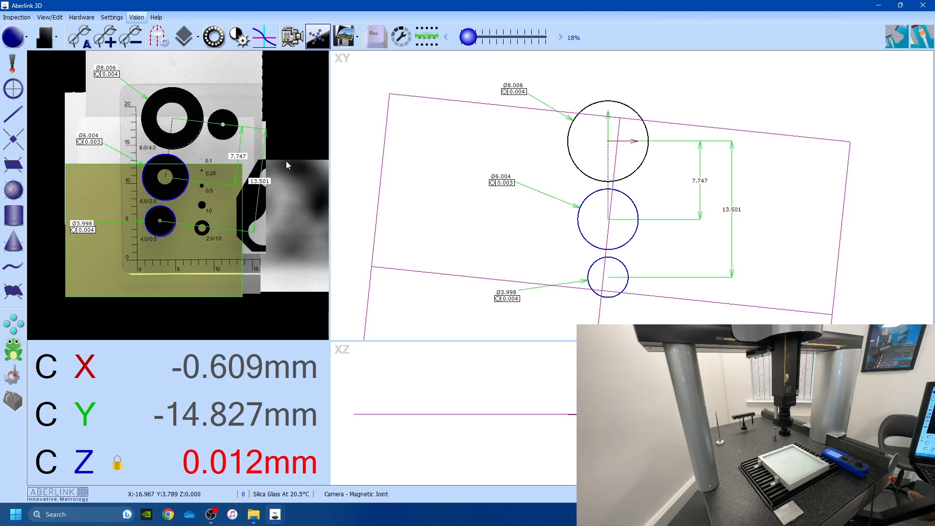
pyautogui.click(23, 20)
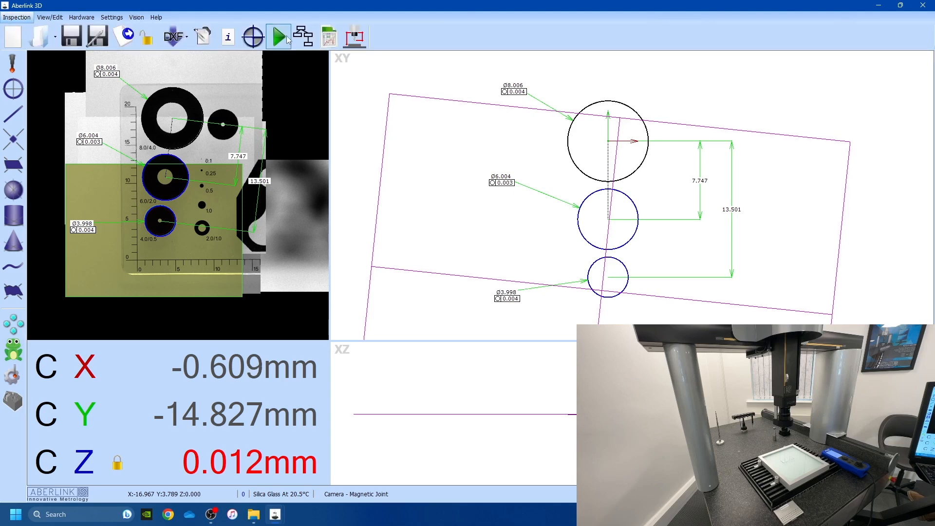
pyautogui.click(284, 37)
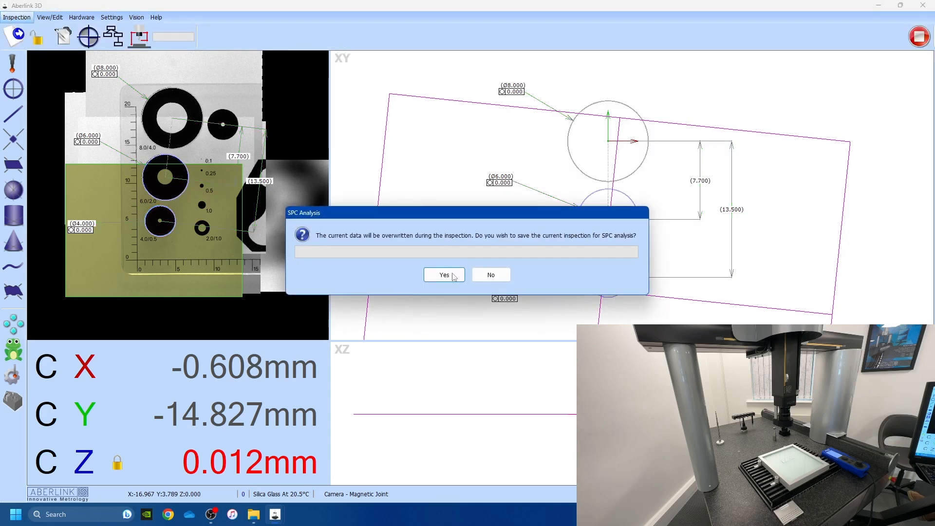
pyautogui.click(445, 275)
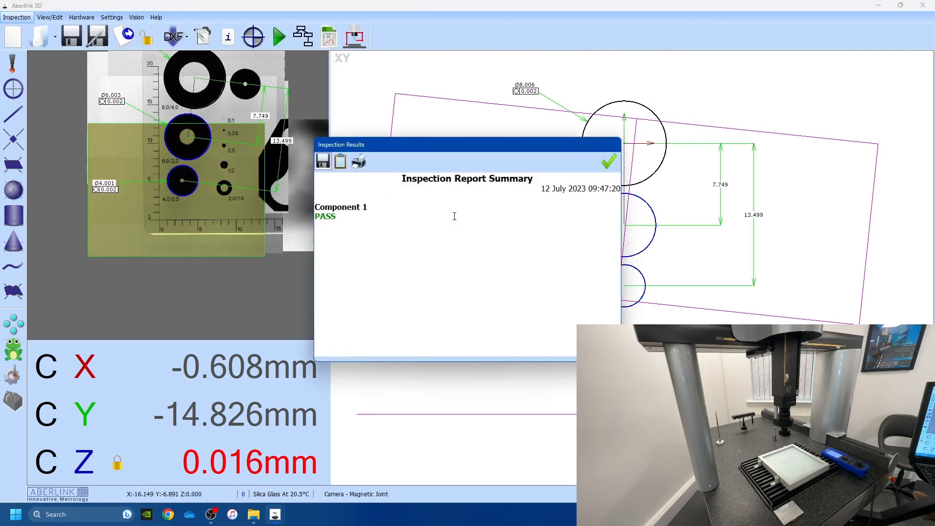
pyautogui.click(608, 163)
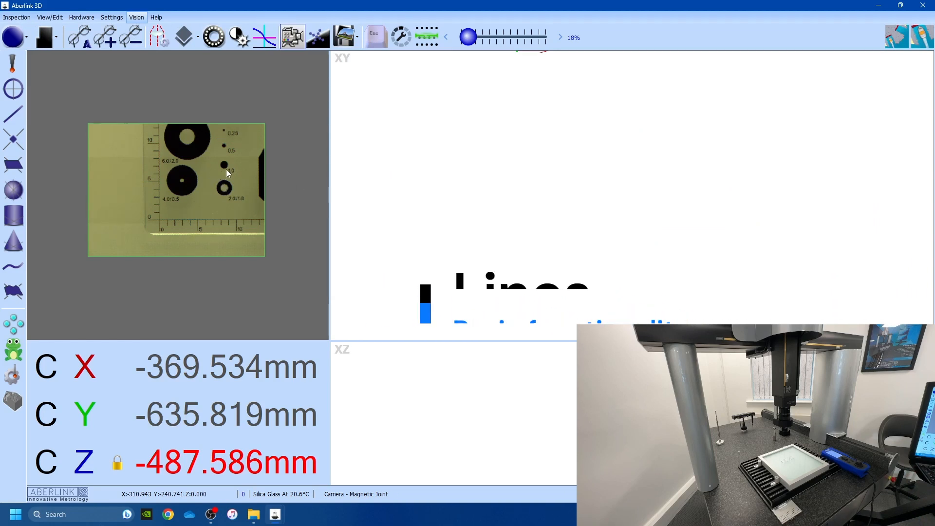
# Move the camera over the black angular shape beside the small circles and set the vision feature type to Line.
pyautogui.moveTo(226, 169); pyautogui.dragTo(134, 189)
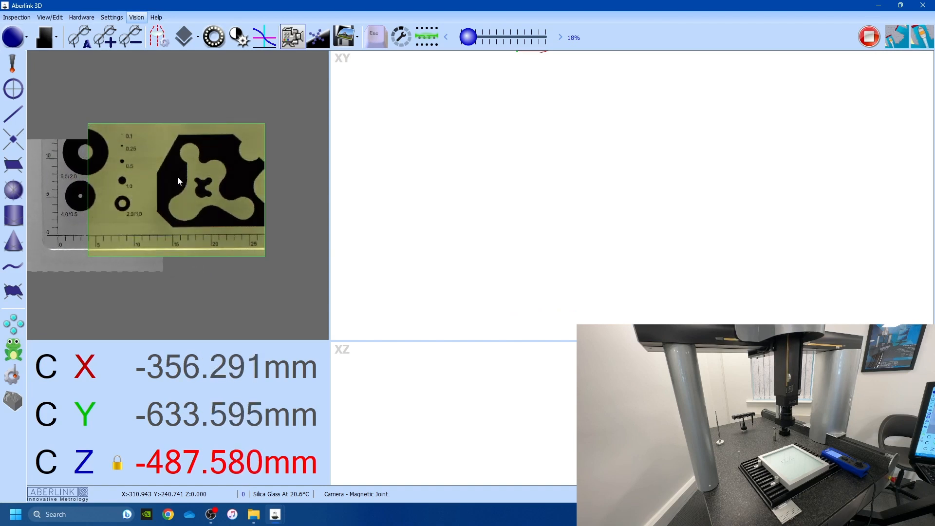
pyautogui.scroll(4, 177, 178)
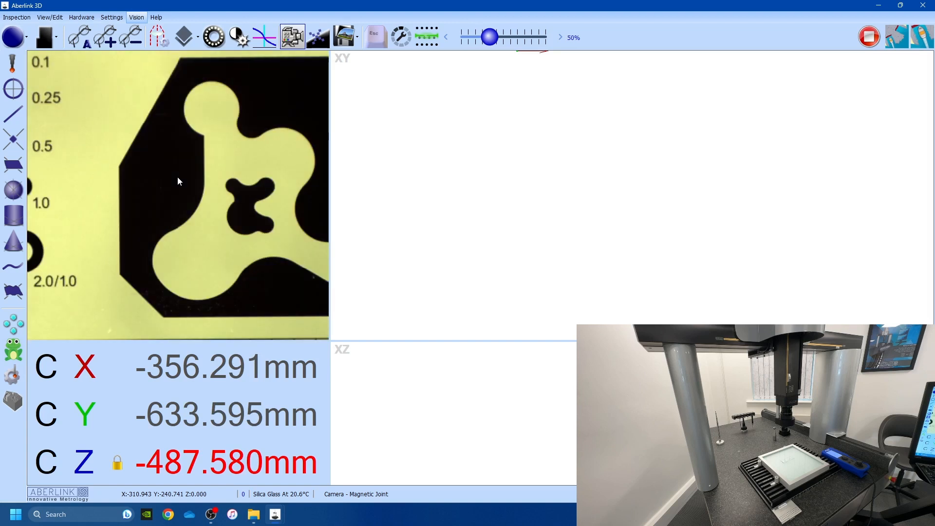
pyautogui.scroll(-2, 177, 176)
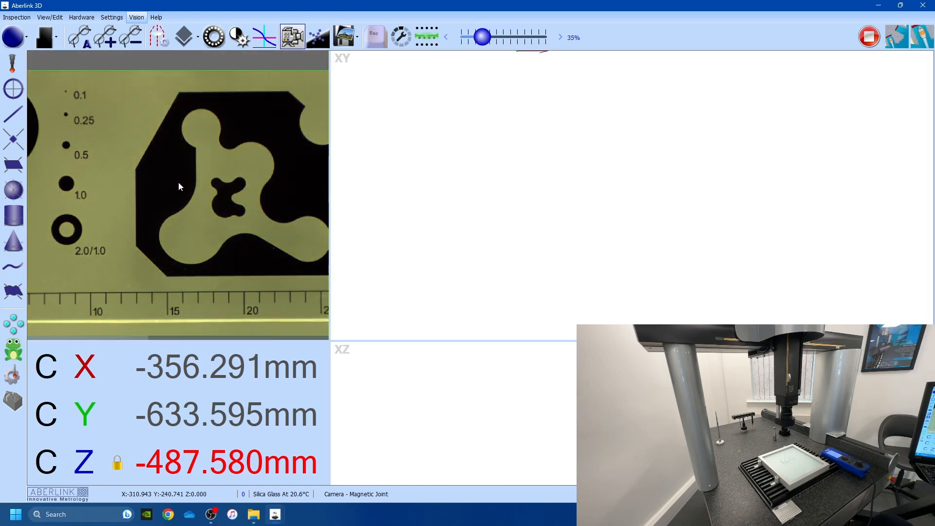
pyautogui.click(26, 38)
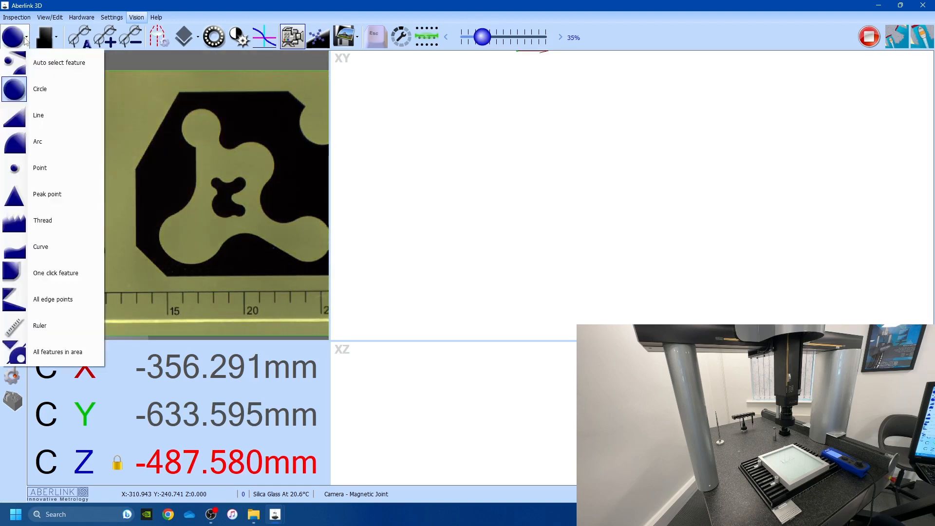
pyautogui.click(44, 117)
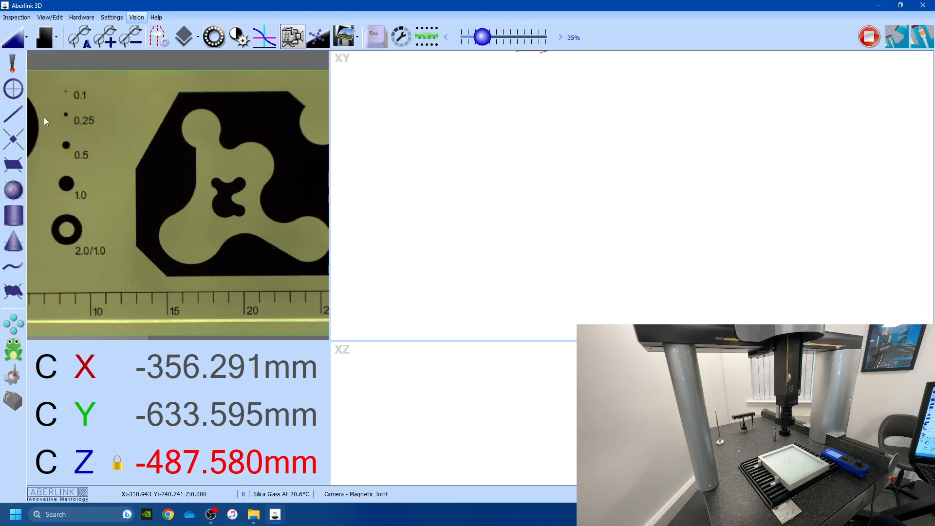
# Measure the black shape's left vertical edge as a line and use it to define the reference.
pyautogui.click(25, 42)
pyautogui.click(135, 242)
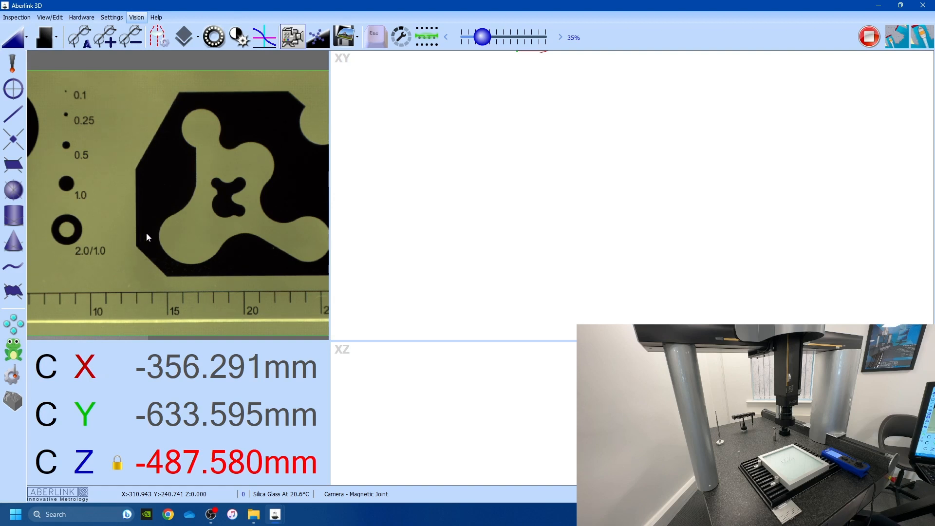
pyautogui.click(137, 174)
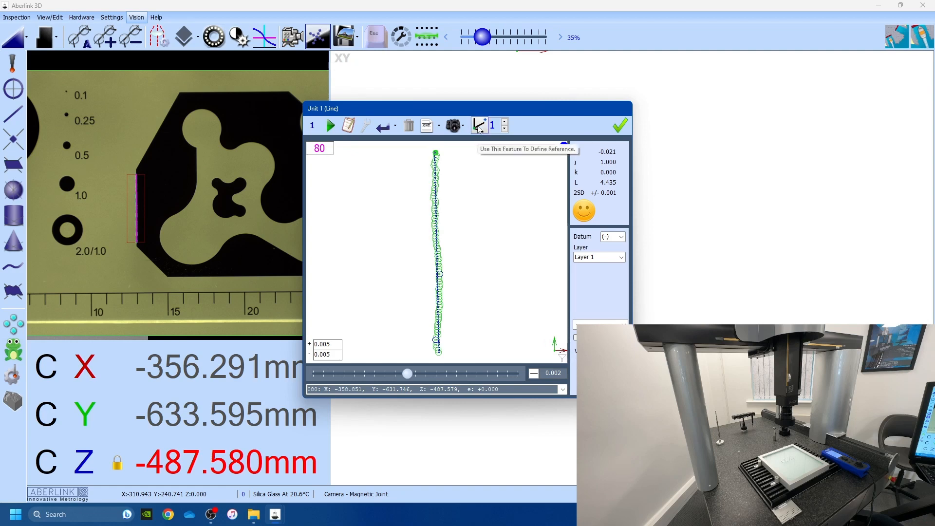
pyautogui.click(619, 126)
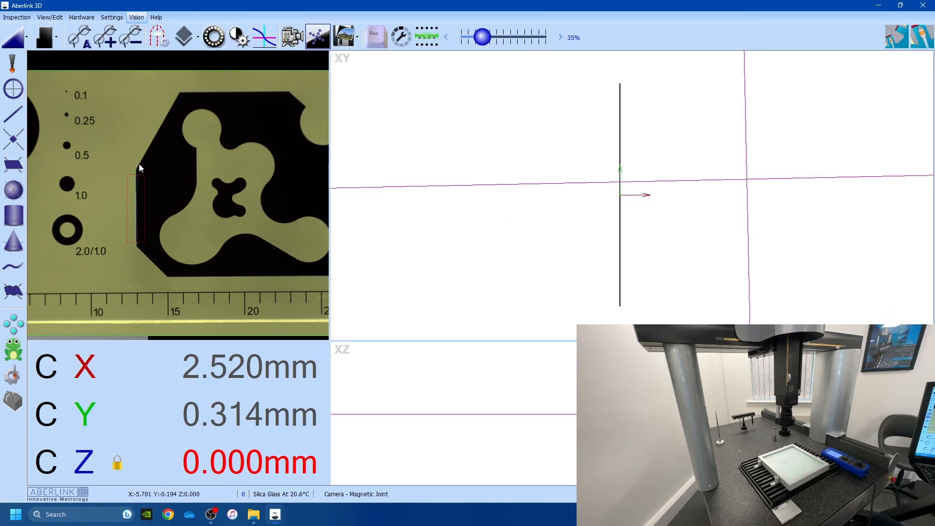
# Measure the slanted edge at the black shape's upper left as a line and accept it.
pyautogui.moveTo(139, 164); pyautogui.dragTo(174, 99)
pyautogui.click(175, 99)
pyautogui.click(179, 104)
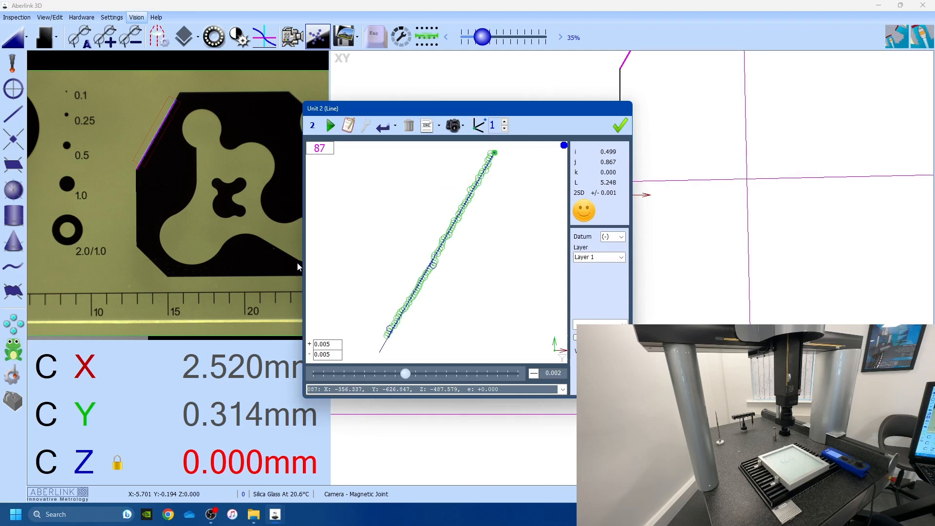
pyautogui.click(620, 125)
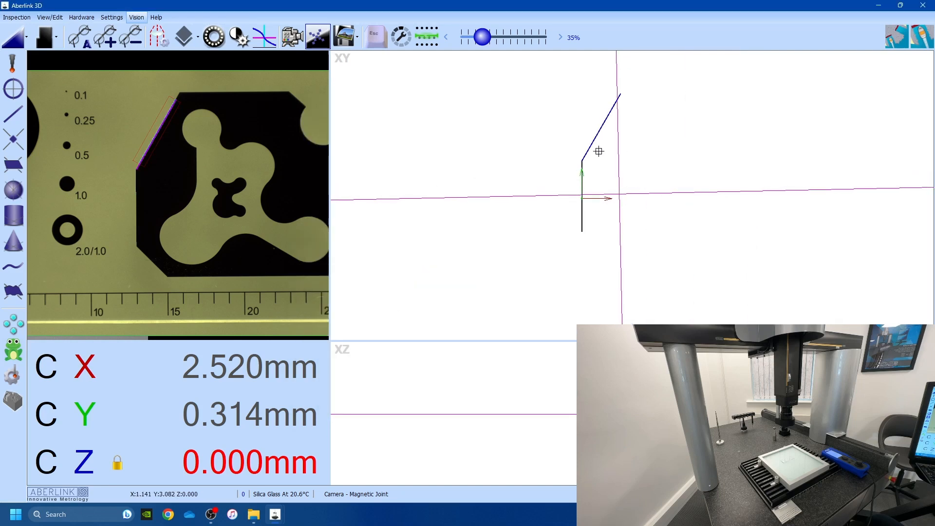
# Construct a point from the left vertical line and the slanted line, and use it to define the reference.
pyautogui.click(15, 141)
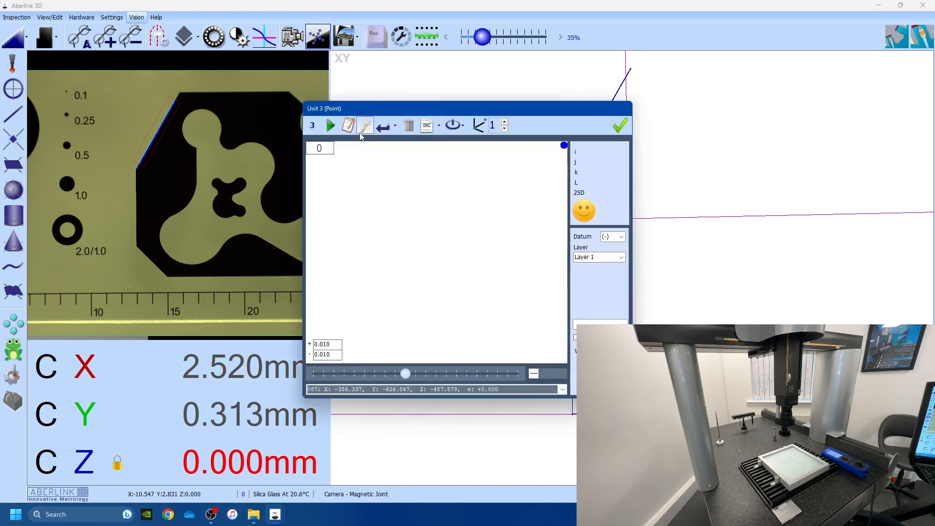
pyautogui.click(366, 127)
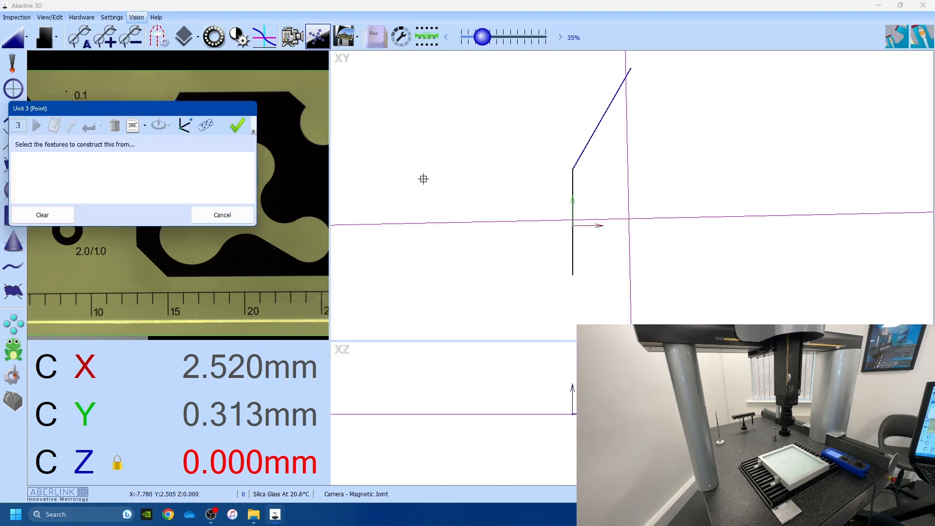
pyautogui.click(573, 182)
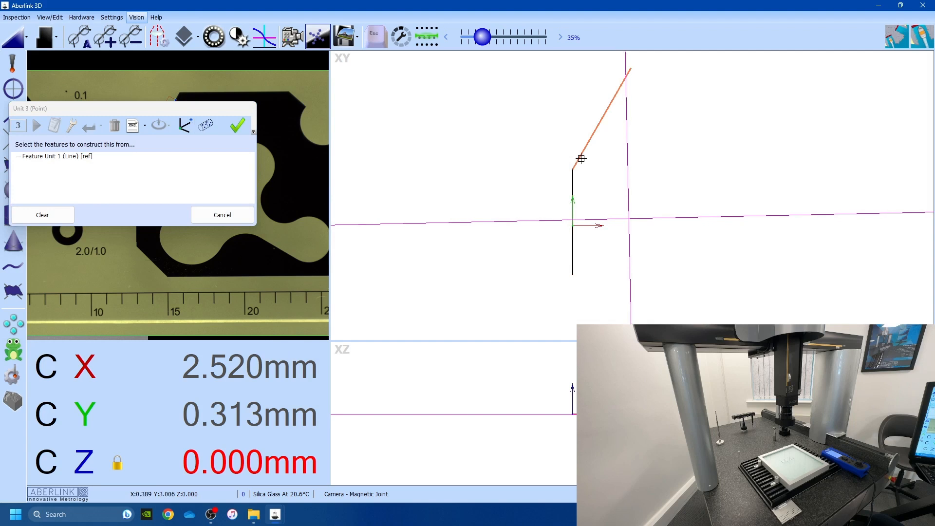
pyautogui.click(582, 160)
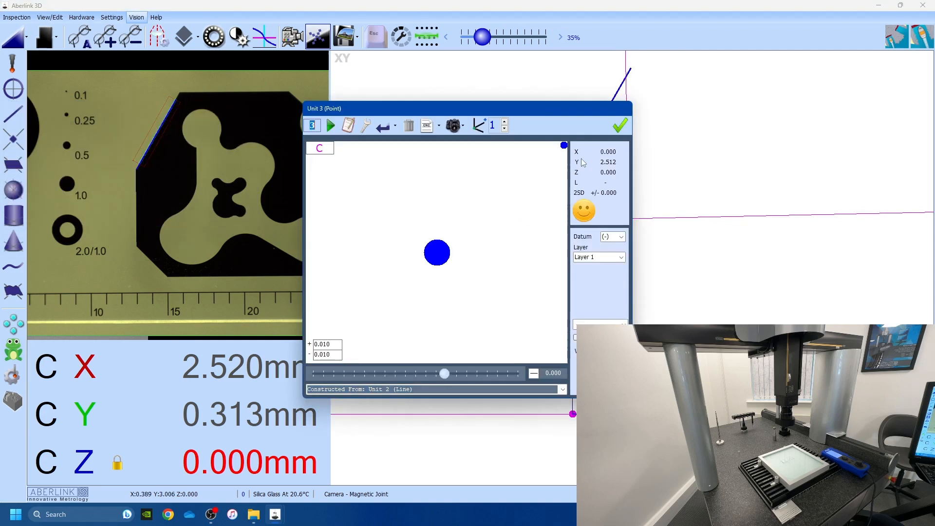
pyautogui.click(479, 127)
pyautogui.click(620, 125)
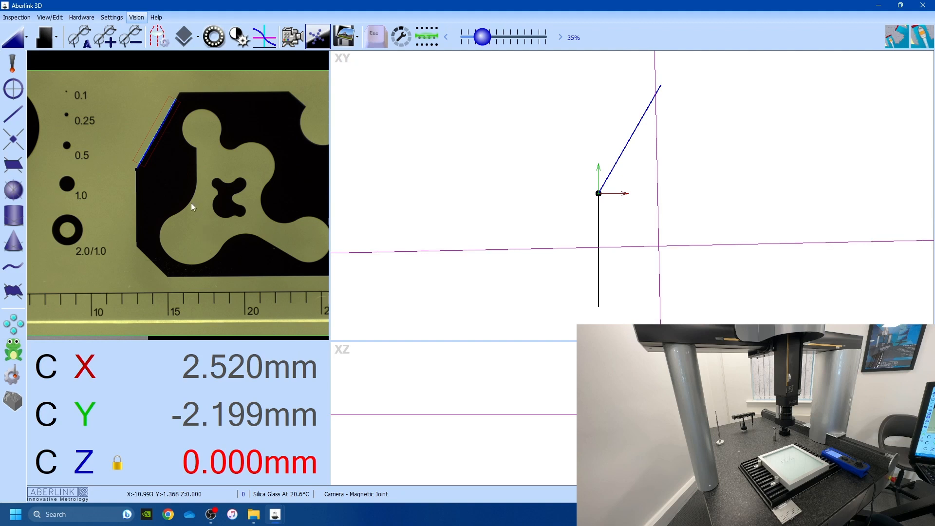
# Measure the black shape's top horizontal edge as a line and accept it.
pyautogui.moveTo(246, 112); pyautogui.dragTo(162, 147)
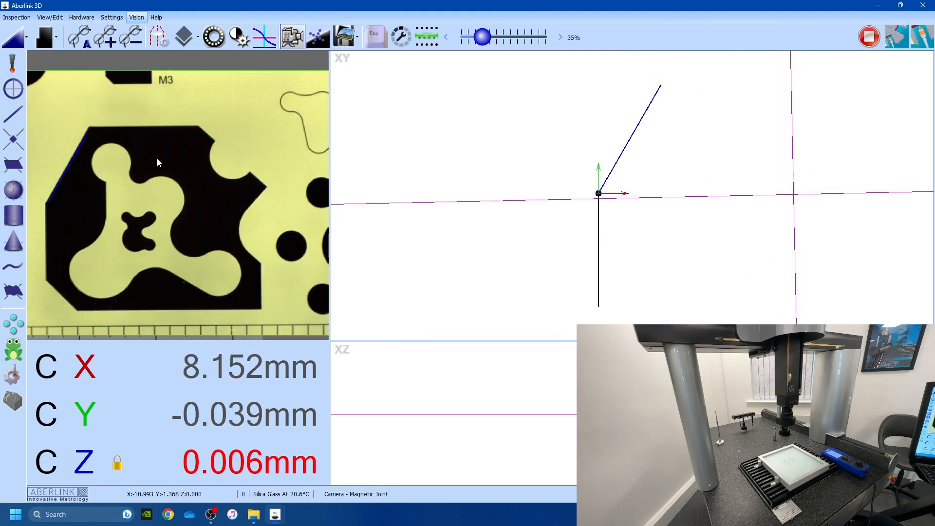
pyautogui.moveTo(98, 126); pyautogui.dragTo(195, 124)
pyautogui.click(196, 125)
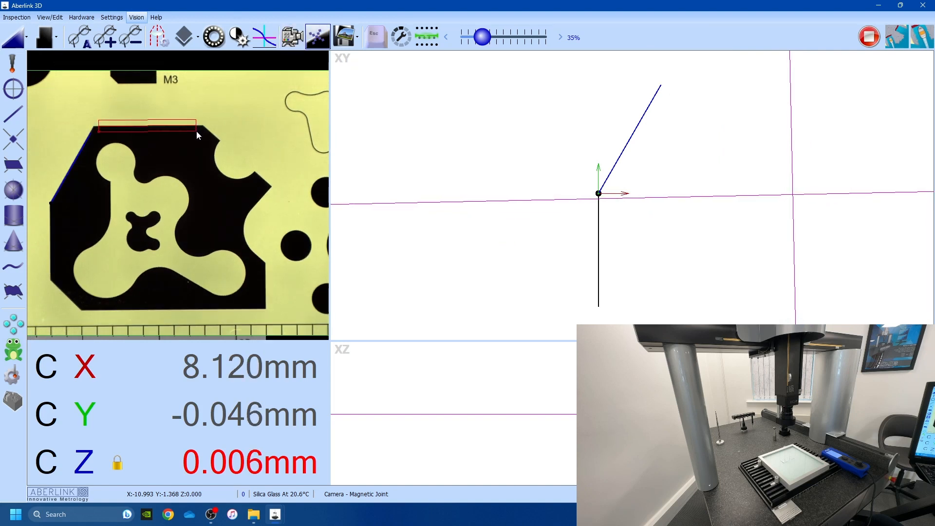
pyautogui.click(197, 131)
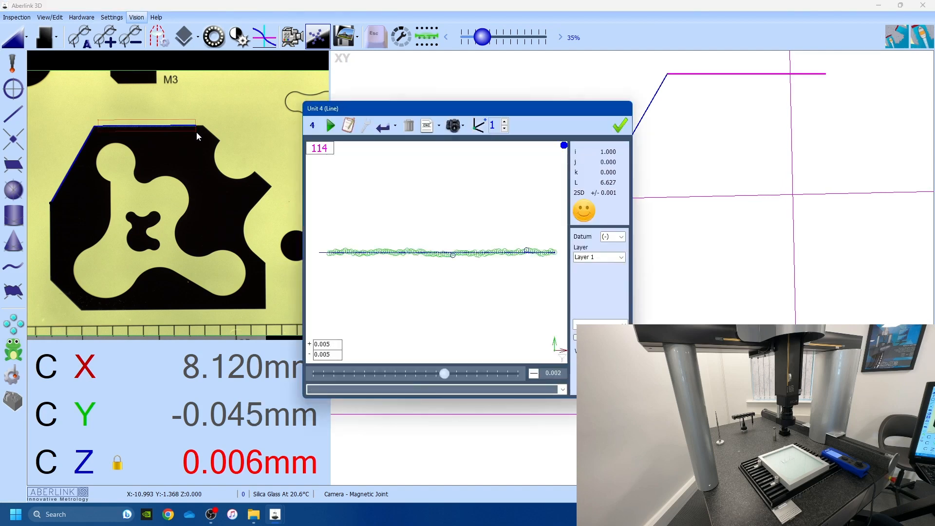
pyautogui.click(621, 125)
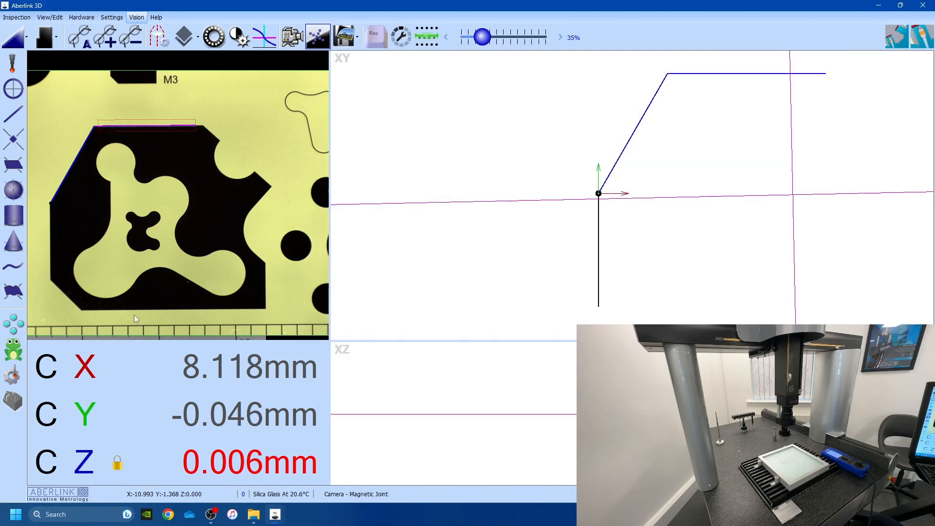
# Measure the black shape's bottom horizontal edge as a line and accept it.
pyautogui.doubleClick(154, 285)
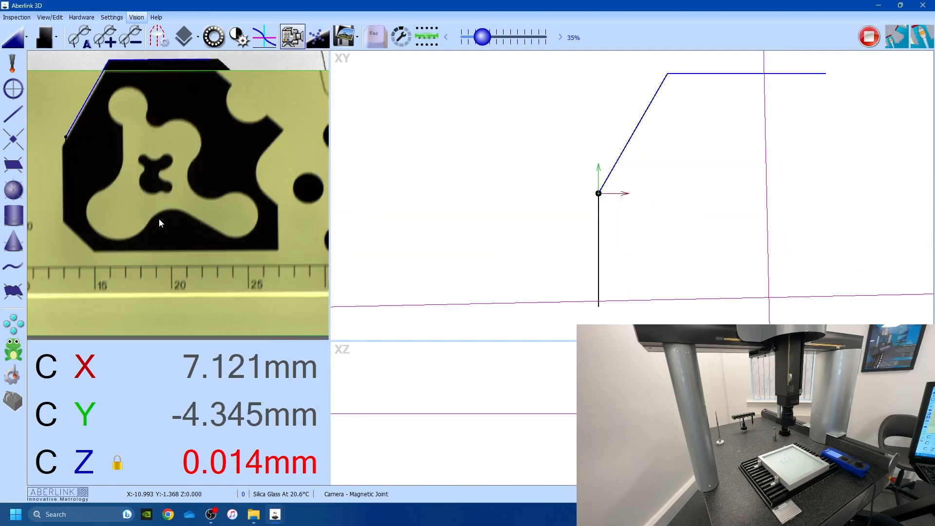
pyautogui.scroll(-3, 160, 218)
pyautogui.scroll(2, 168, 221)
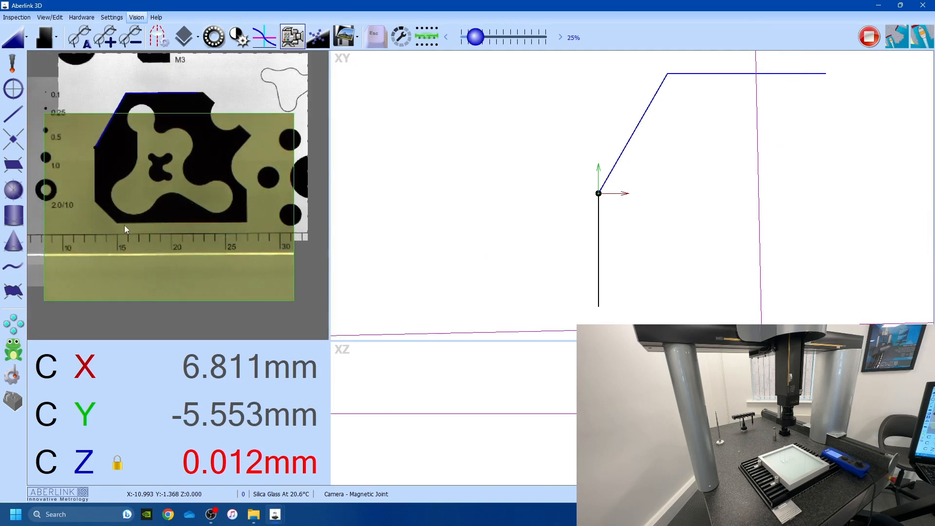
pyautogui.moveTo(119, 223); pyautogui.dragTo(243, 220)
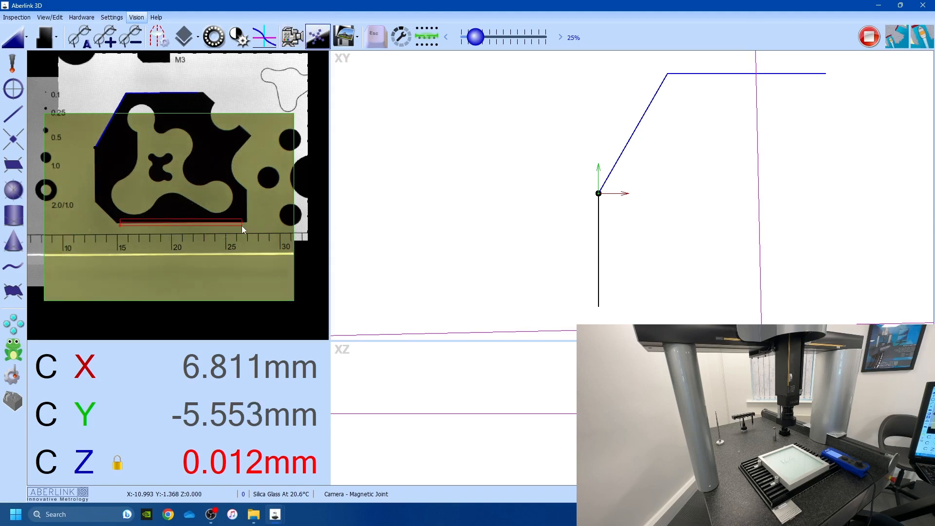
pyautogui.click(244, 230)
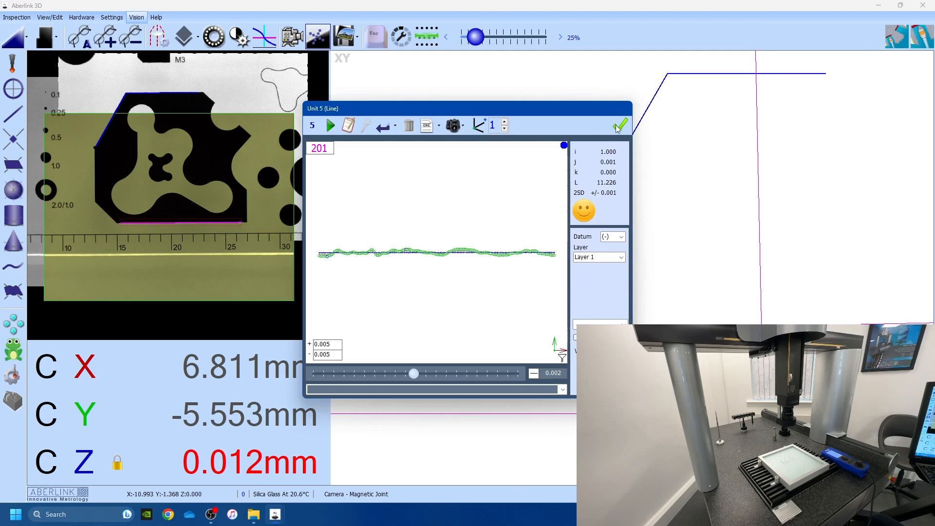
pyautogui.click(619, 126)
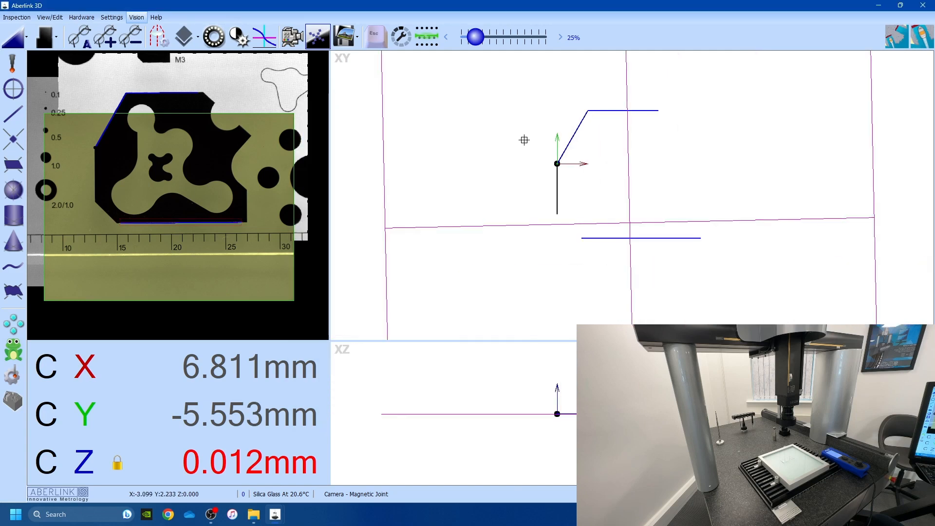
# Measure the short vertical edge at the black shape's lower right as a line and accept it.
pyautogui.scroll(5, 253, 213)
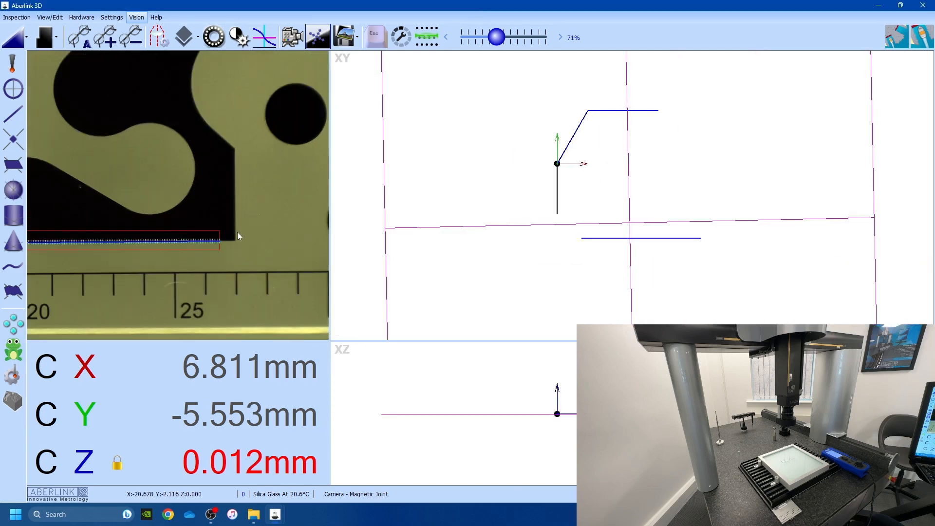
pyautogui.click(235, 158)
pyautogui.click(240, 163)
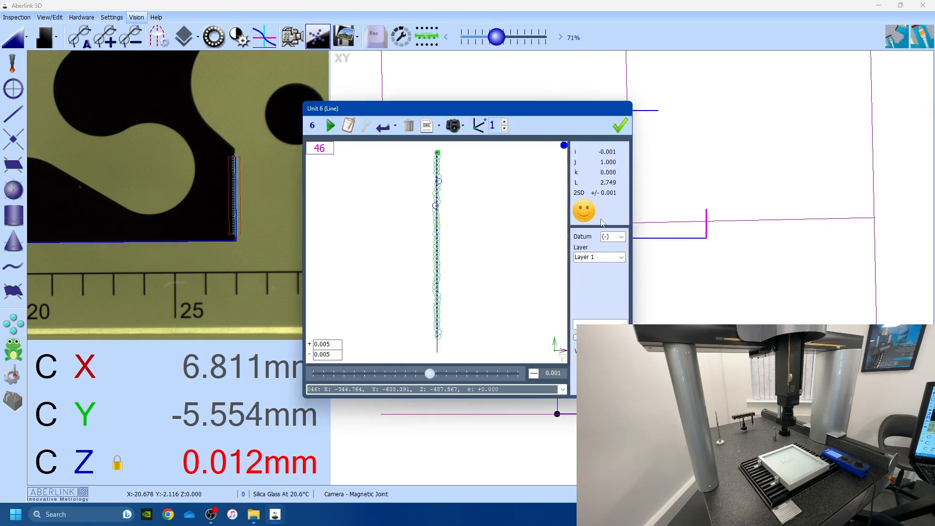
pyautogui.click(619, 126)
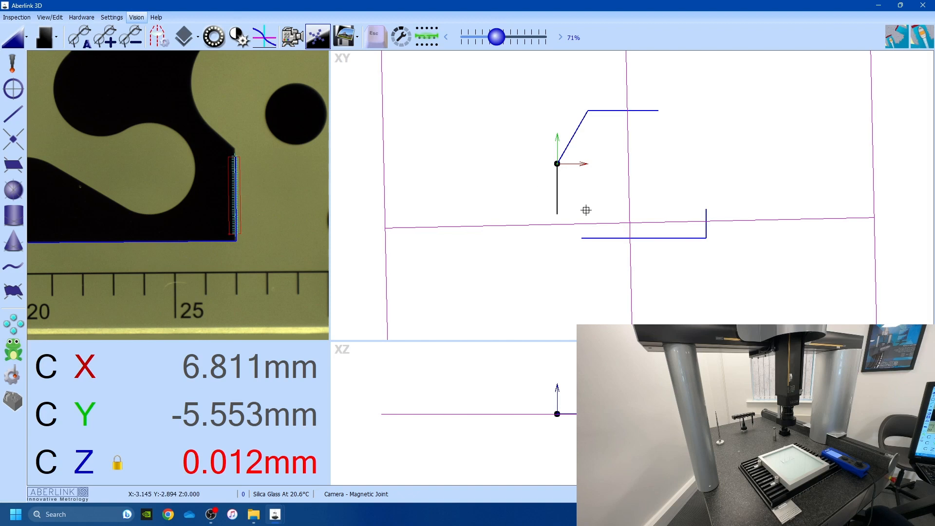
# Dimension the vertical distance between the top and bottom lines and the horizontal distance between the left and right lines.
pyautogui.click(603, 238)
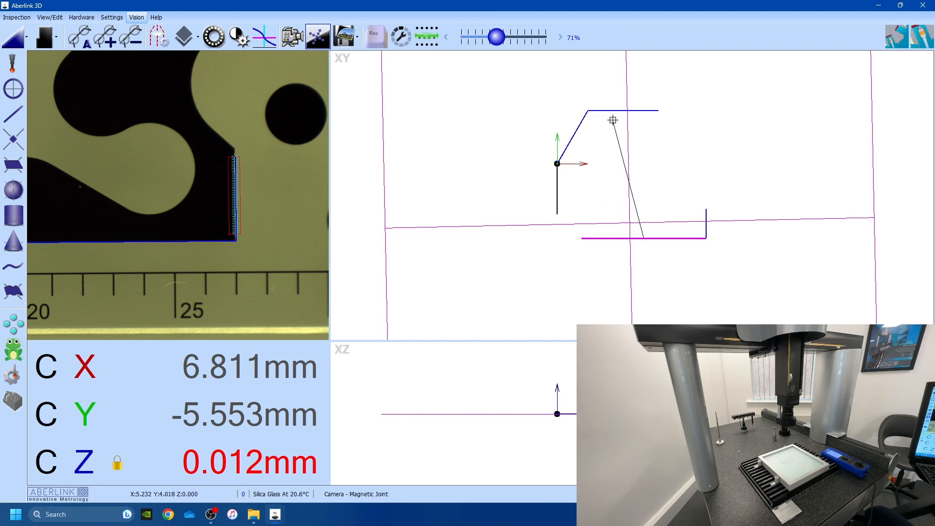
pyautogui.click(611, 109)
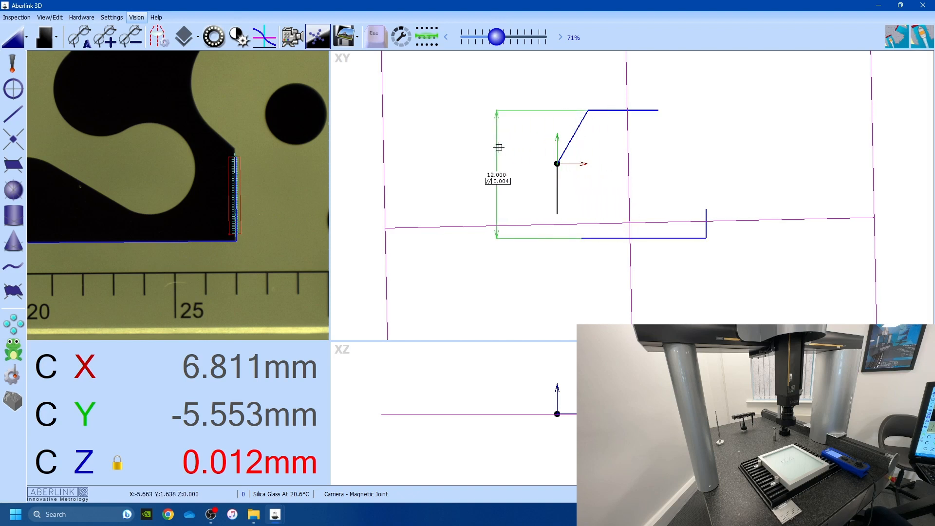
pyautogui.click(497, 147)
pyautogui.click(558, 185)
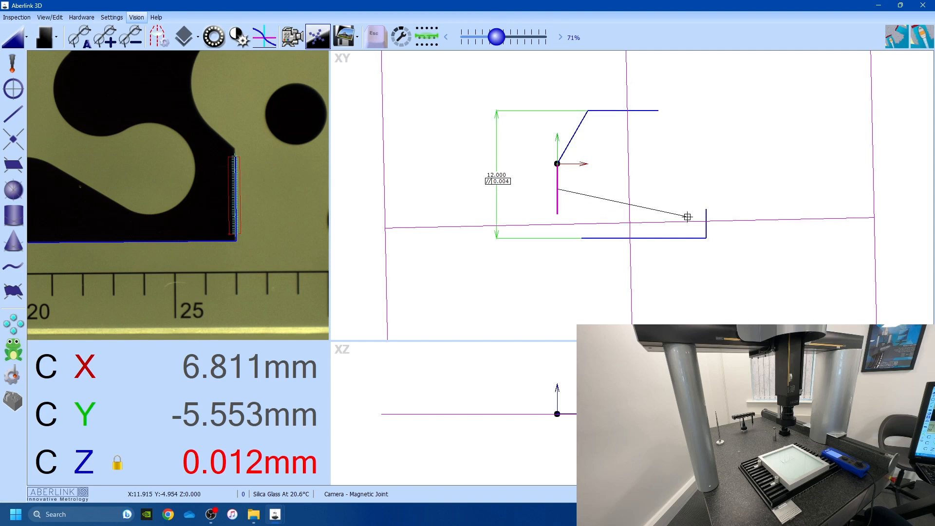
pyautogui.click(705, 213)
pyautogui.click(691, 275)
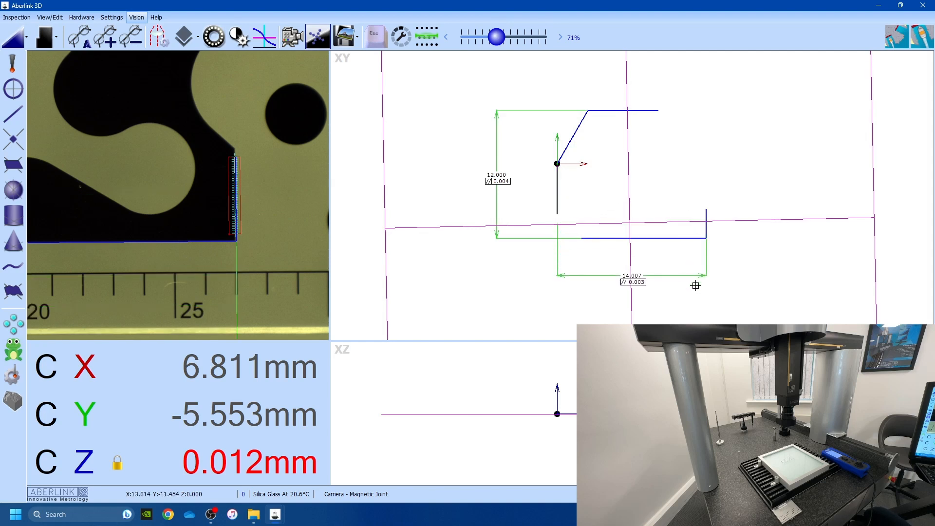
# Dimension the angle between the bottom line and the right vertical line, placing it outside the corner.
pyautogui.click(689, 239)
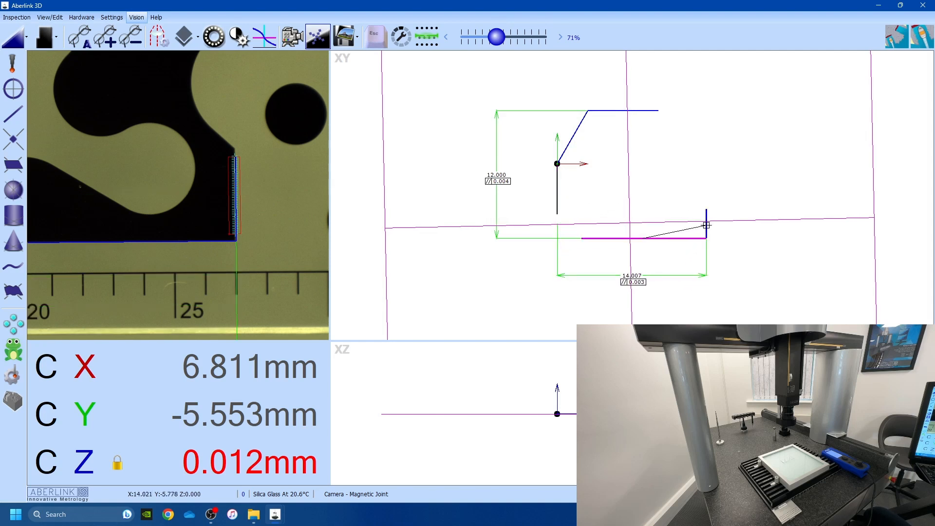
pyautogui.click(706, 217)
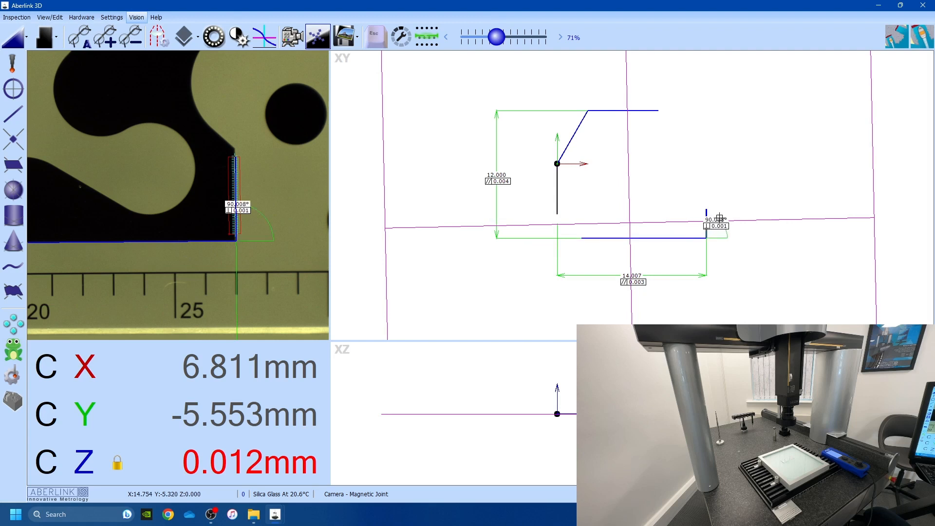
pyautogui.click(767, 202)
# Dimension the angles from the left vertical line to the slanted line and to the top line.
pyautogui.click(559, 187)
pyautogui.click(565, 151)
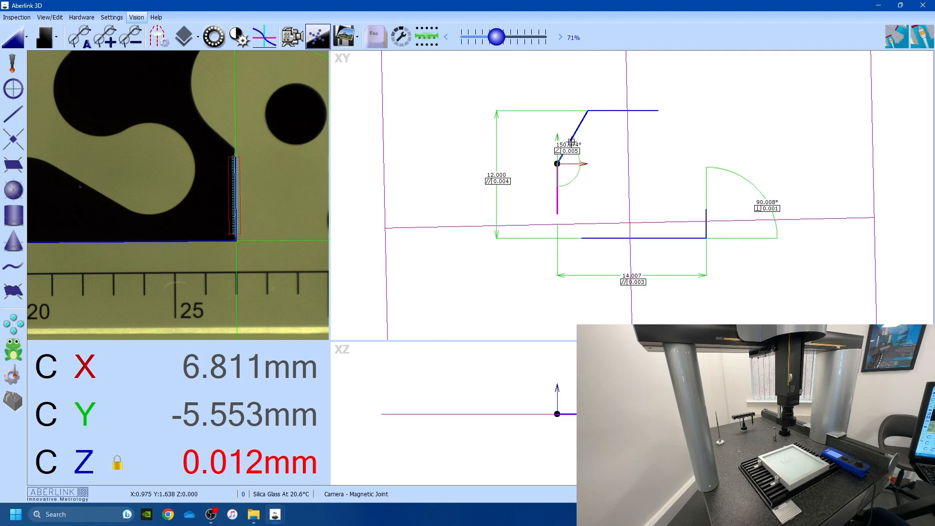
pyautogui.click(577, 76)
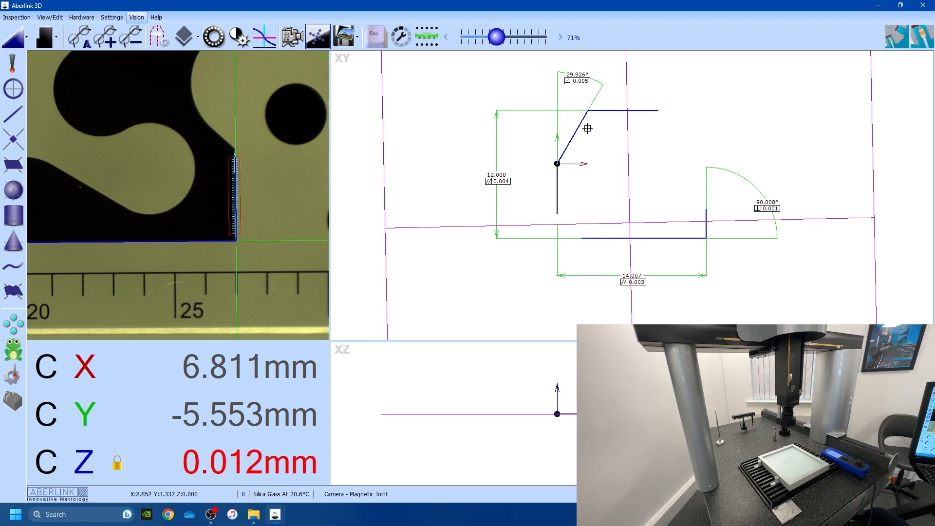
pyautogui.click(557, 186)
pyautogui.click(607, 111)
pyautogui.click(604, 180)
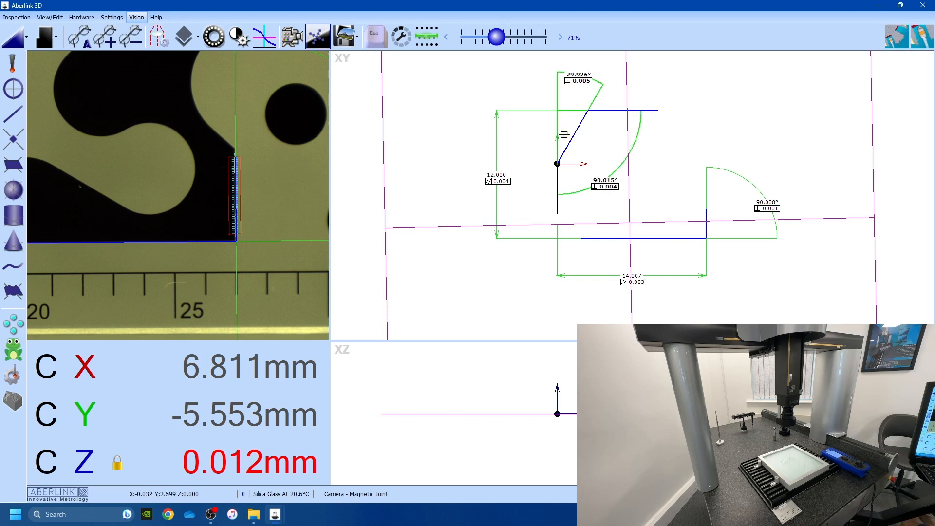
# Run the inspection program on the measured lines, saving the current inspection for SPC analysis.
pyautogui.click(17, 17)
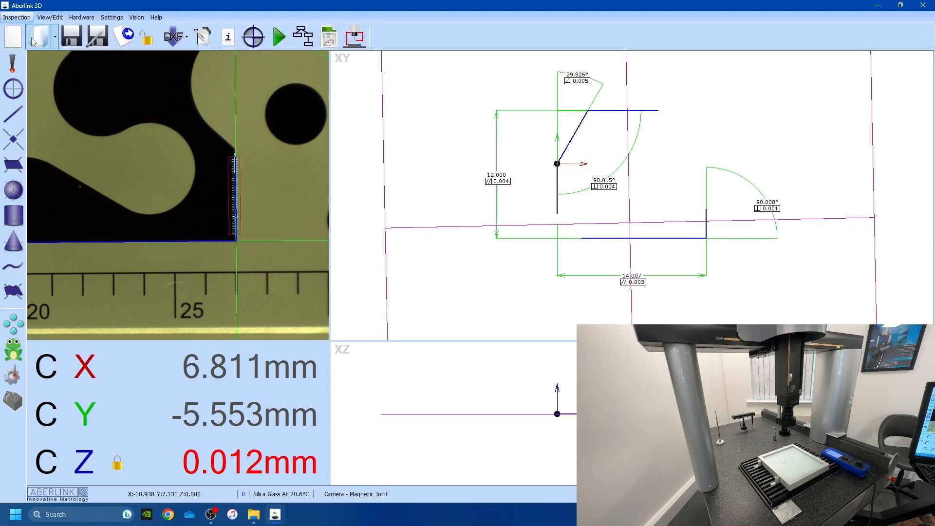
pyautogui.click(279, 37)
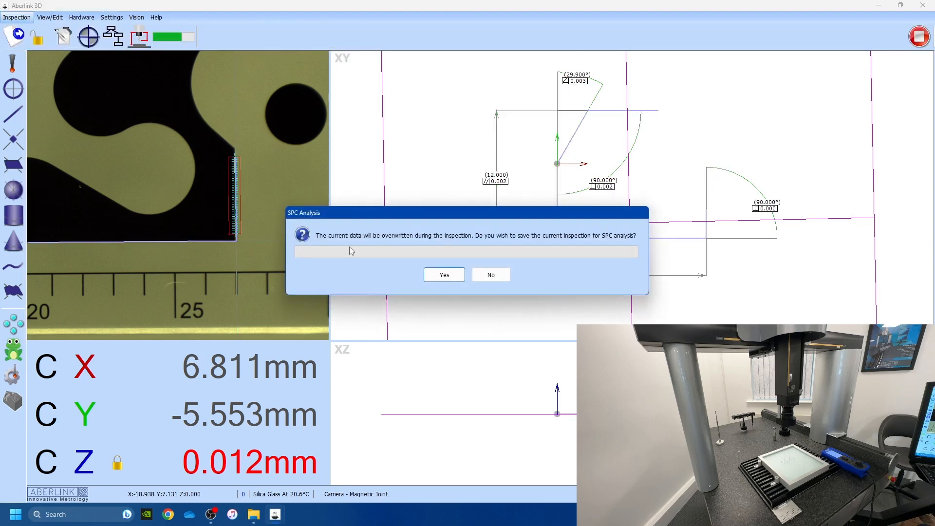
pyautogui.click(445, 275)
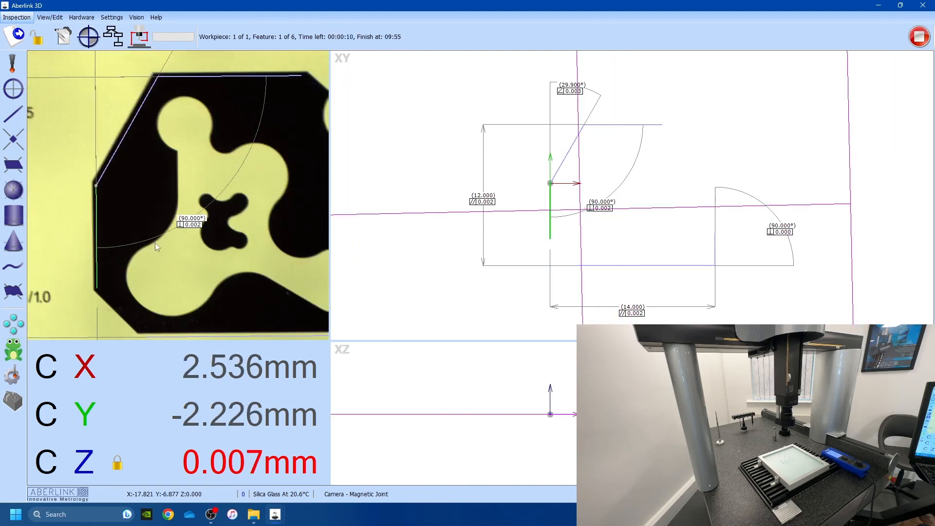
pyautogui.scroll(-4, 173, 210)
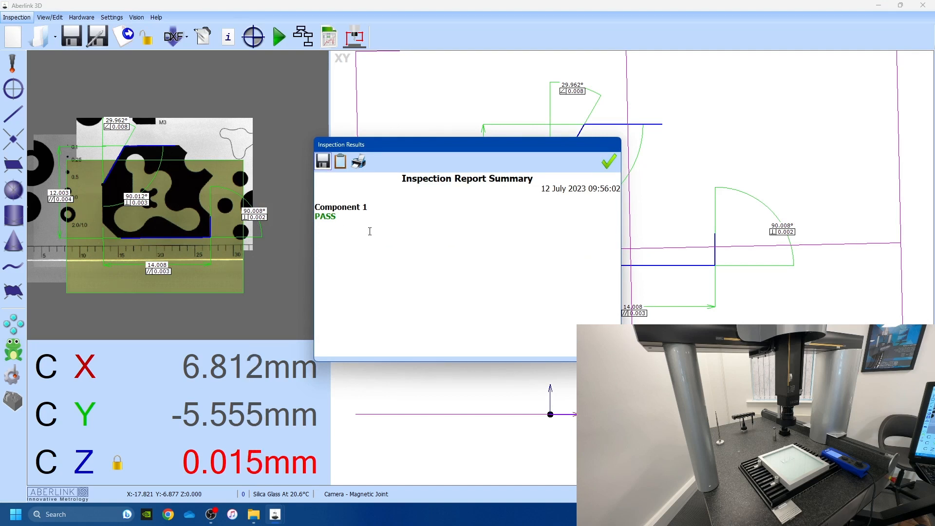
# Close the inspection report summary and set the camera's feature measurement type to Arc.
pyautogui.click(609, 161)
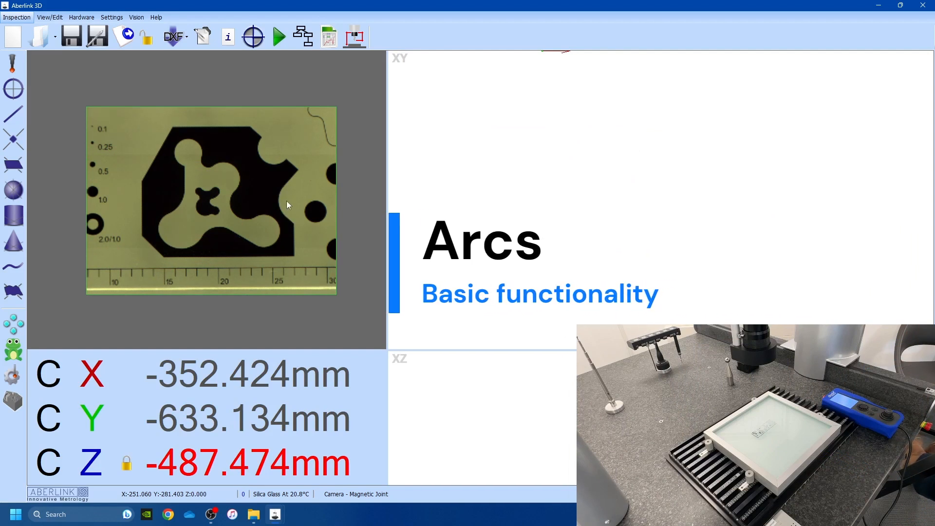
pyautogui.click(139, 18)
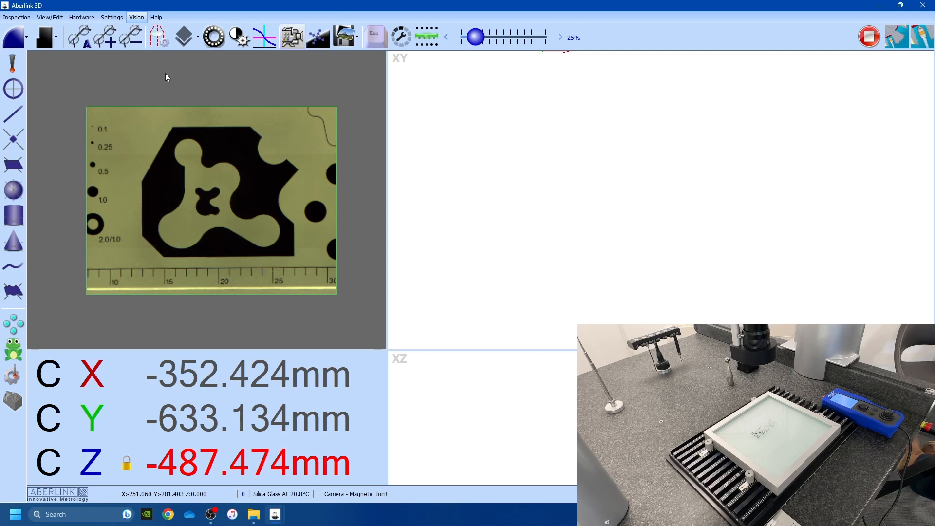
pyautogui.click(26, 37)
pyautogui.click(48, 130)
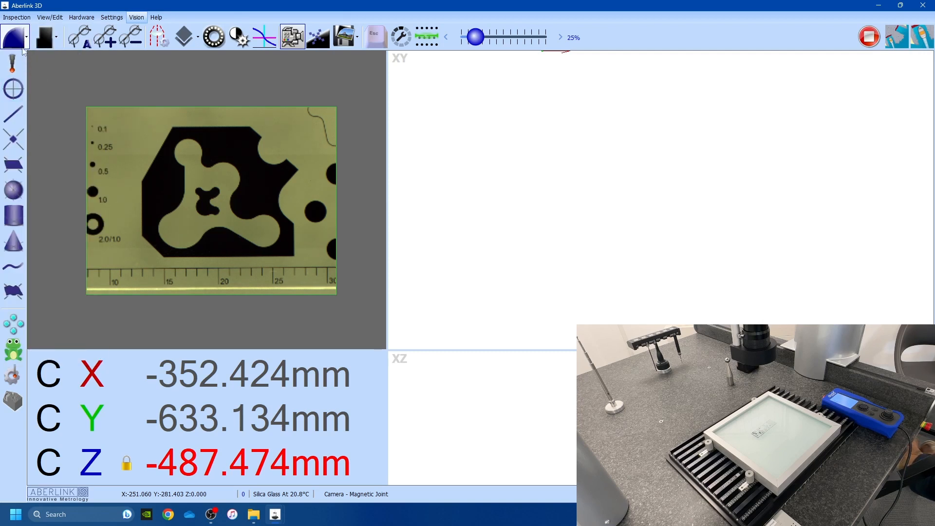
pyautogui.click(26, 37)
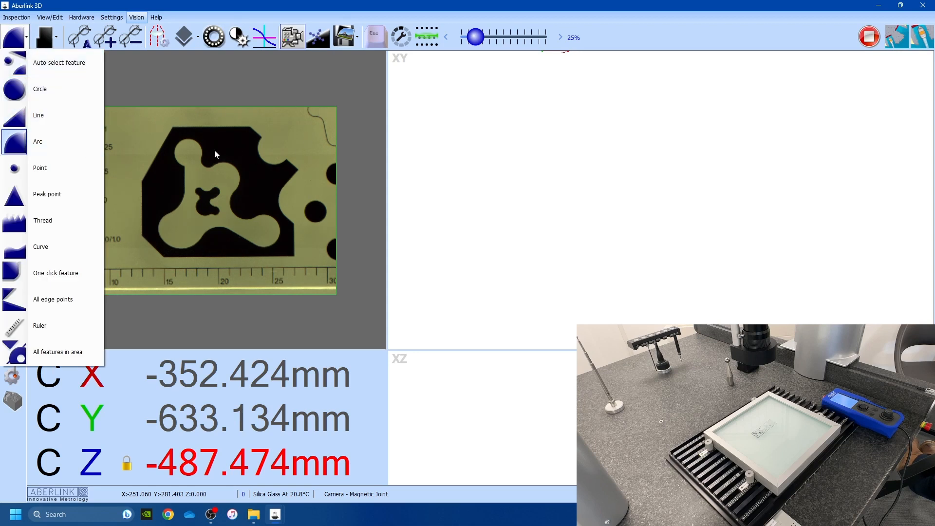
pyautogui.scroll(1, 215, 150)
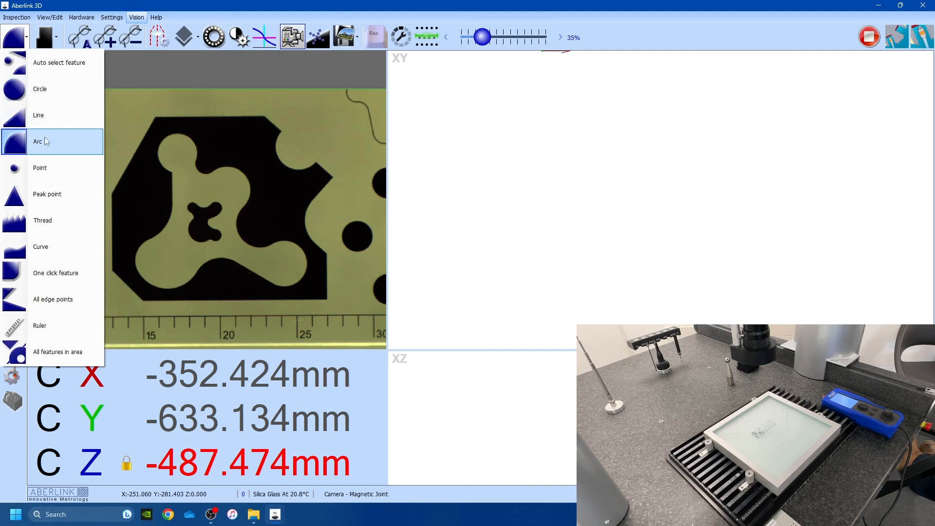
pyautogui.click(45, 139)
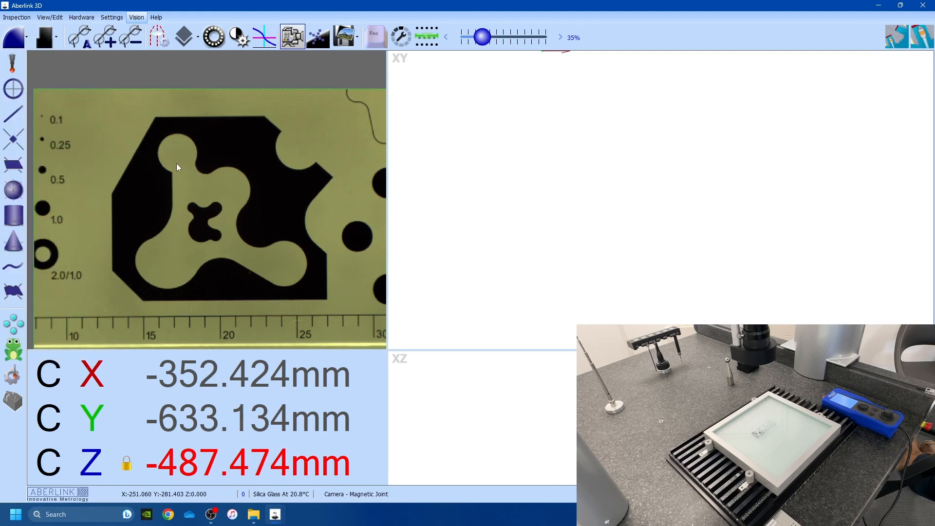
# Measure the arc around the cutout's upper-left lobe as the reference origin and dimension its radius.
pyautogui.scroll(-2, 185, 184)
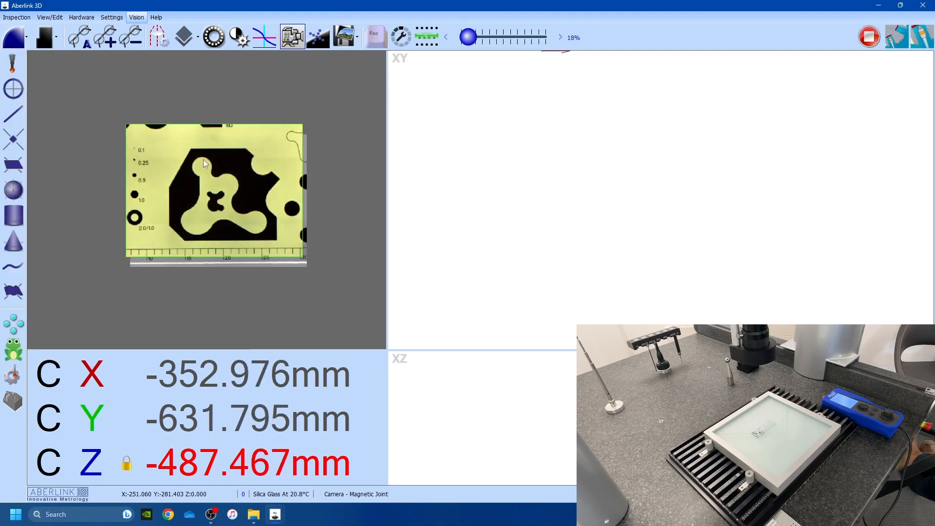
pyautogui.scroll(1, 207, 164)
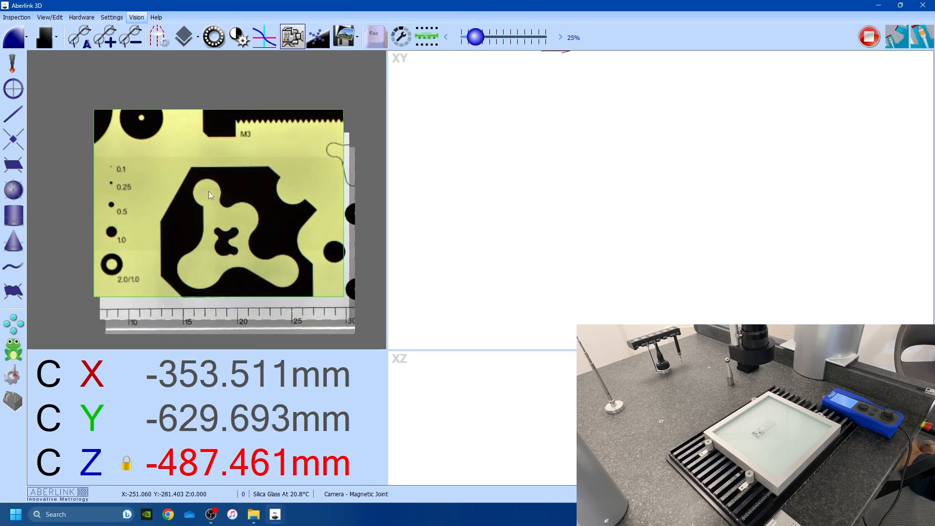
pyautogui.scroll(1, 209, 197)
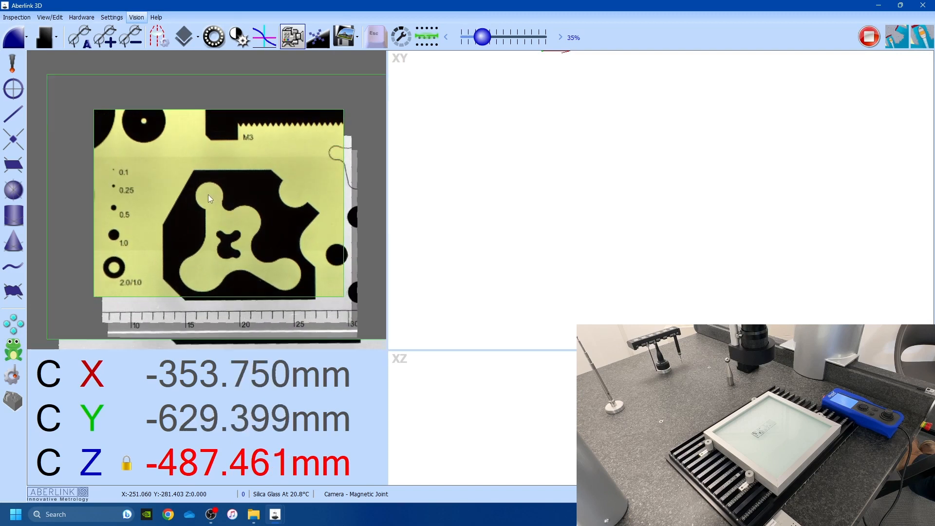
pyautogui.scroll(1, 208, 194)
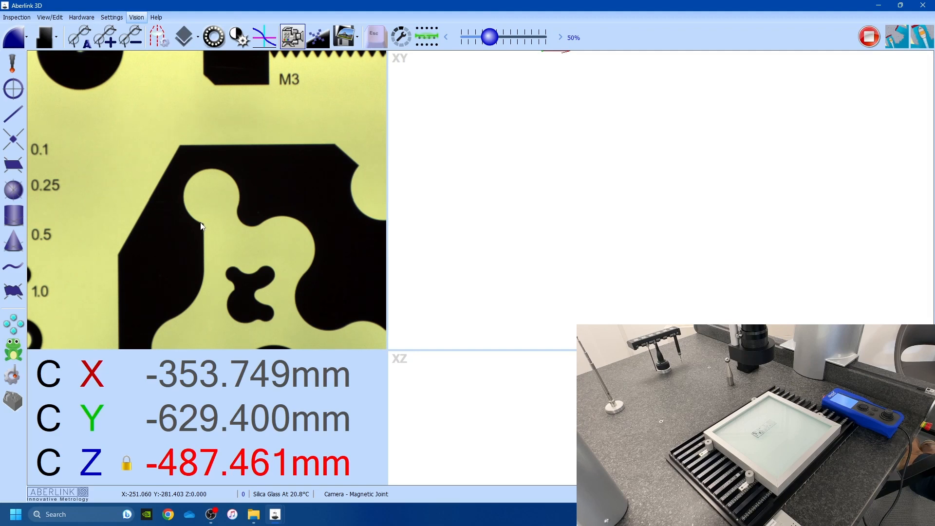
pyautogui.moveTo(201, 224)
pyautogui.mouseDown()
pyautogui.moveTo(196, 177)
pyautogui.moveTo(239, 203)
pyautogui.mouseUp()
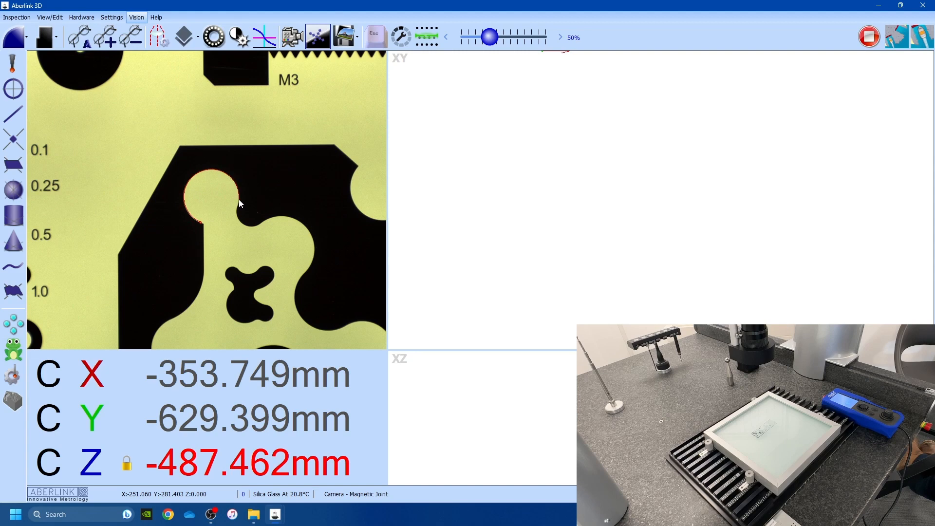
pyautogui.click(238, 200)
pyautogui.click(245, 199)
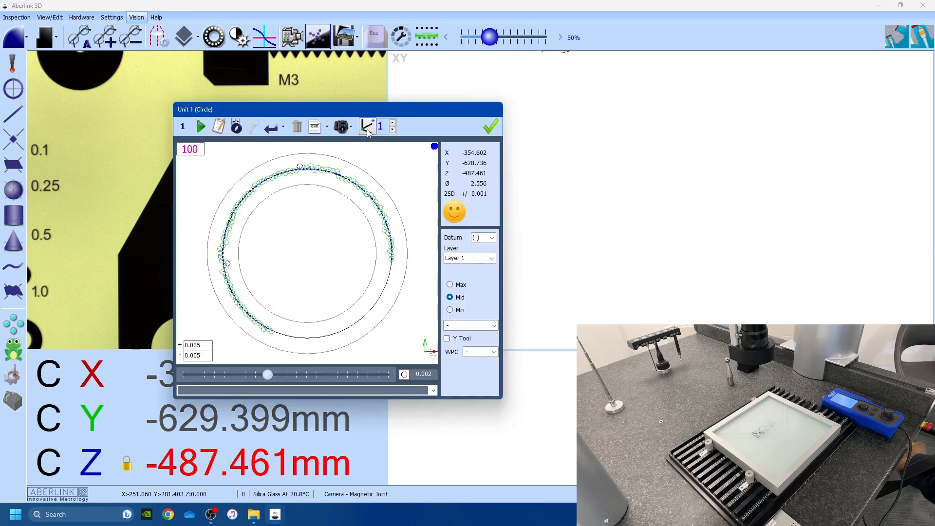
pyautogui.click(491, 127)
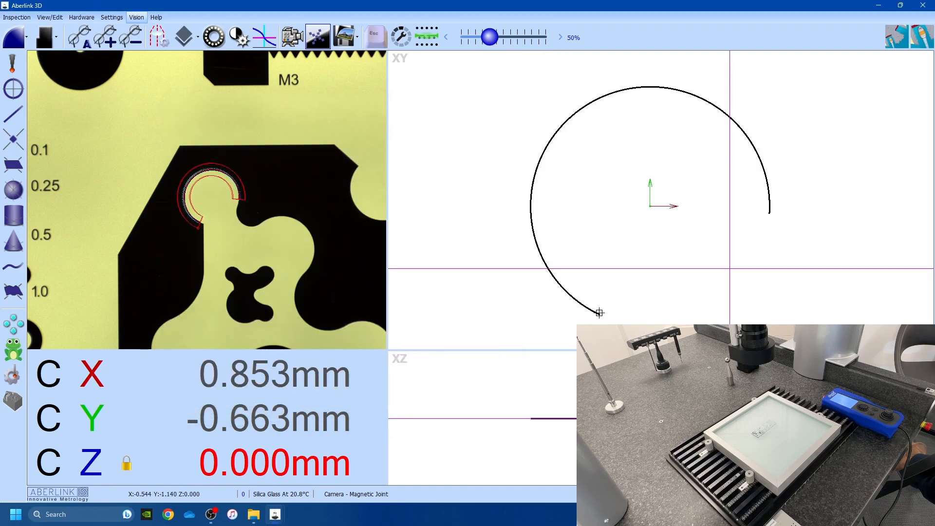
pyautogui.moveTo(540, 155); pyautogui.dragTo(465, 96)
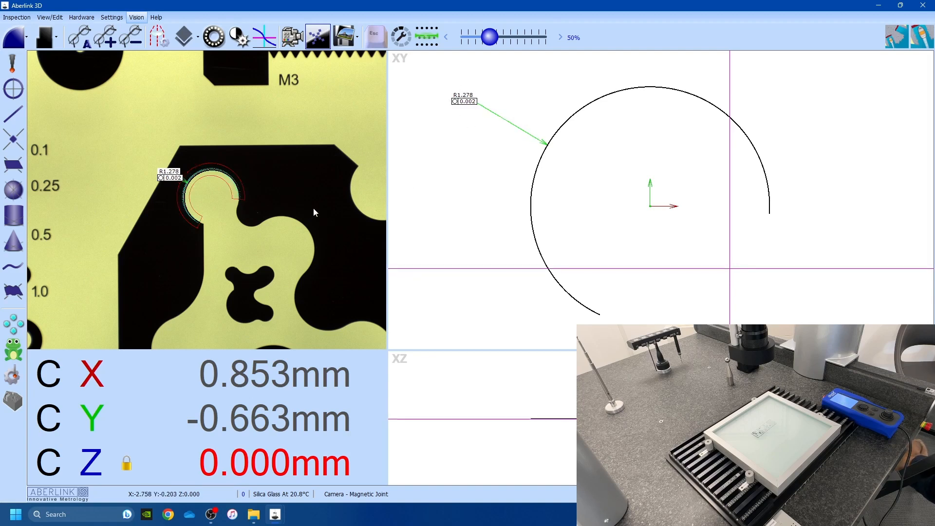
# Measure the arc of the round notch in the black shape's upper-right edge.
pyautogui.moveTo(313, 208); pyautogui.dragTo(155, 186)
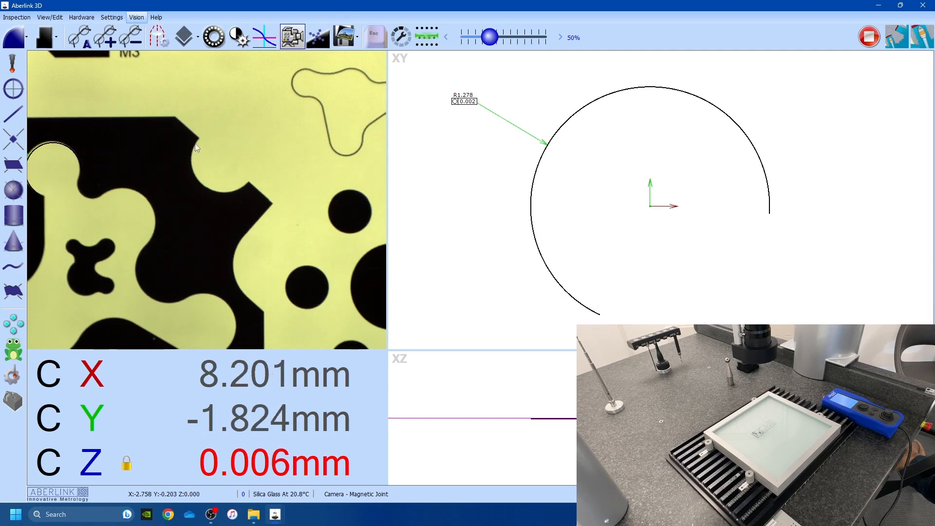
pyautogui.click(198, 139)
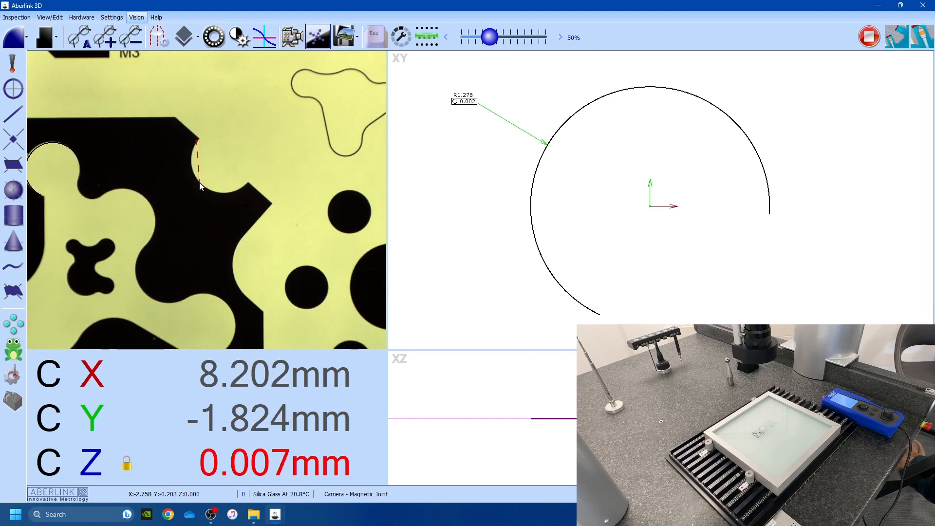
pyautogui.click(199, 182)
pyautogui.click(246, 183)
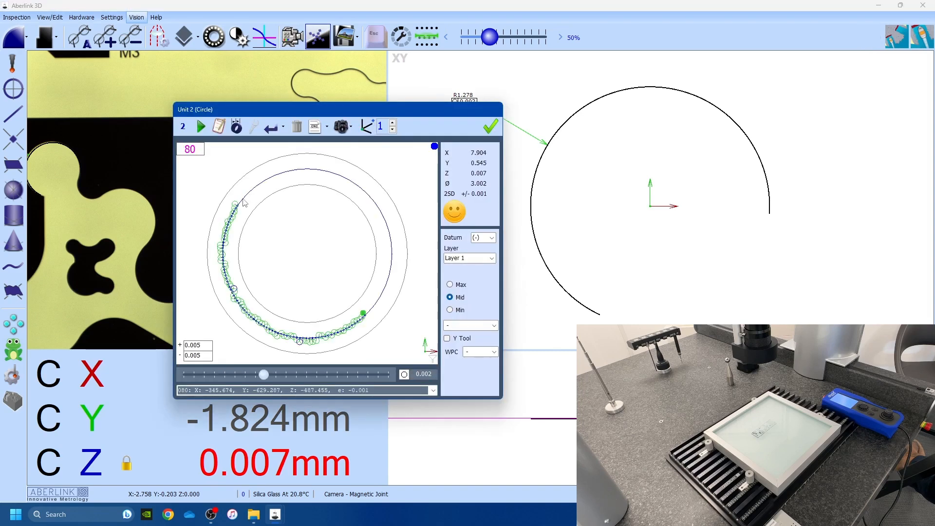
pyautogui.click(494, 126)
# Construct a centre line through the upper-left lobe arc and the notch arc, and align the axis to it.
pyautogui.scroll(-3, 489, 165)
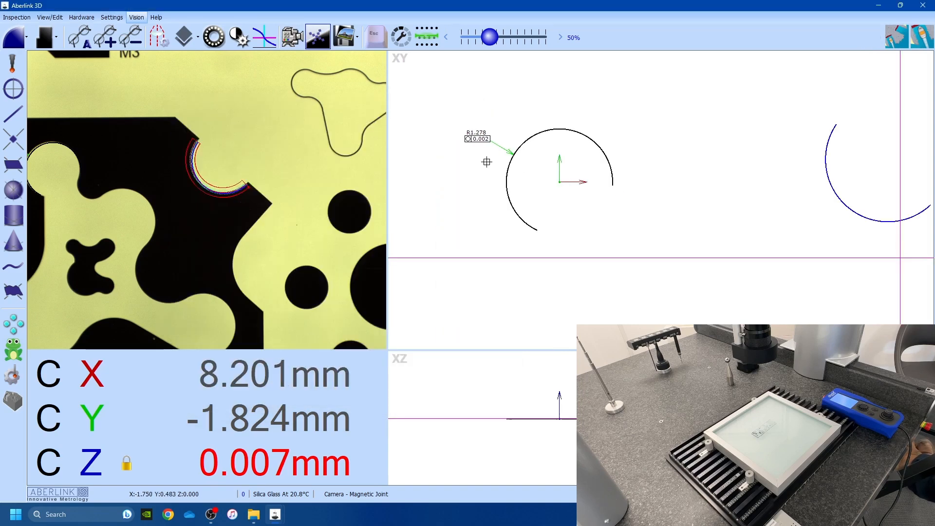
pyautogui.click(13, 123)
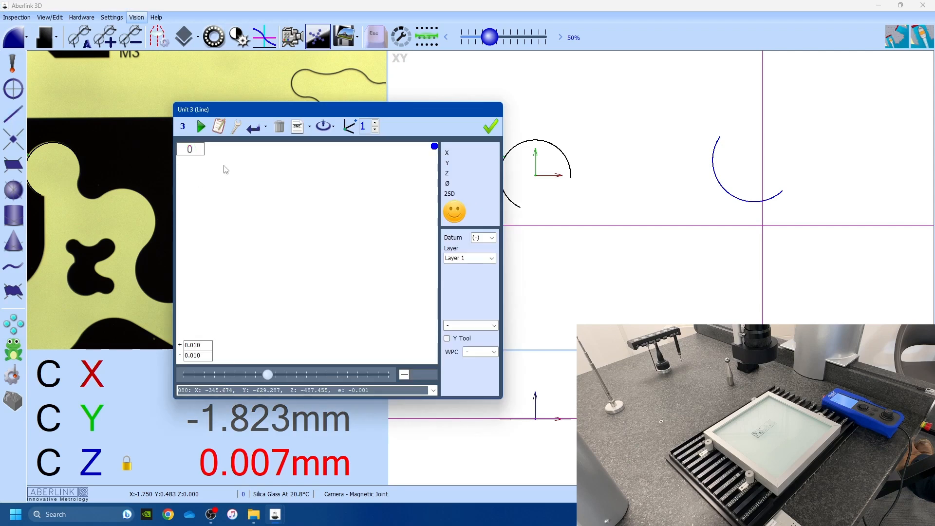
pyautogui.click(233, 127)
pyautogui.click(571, 174)
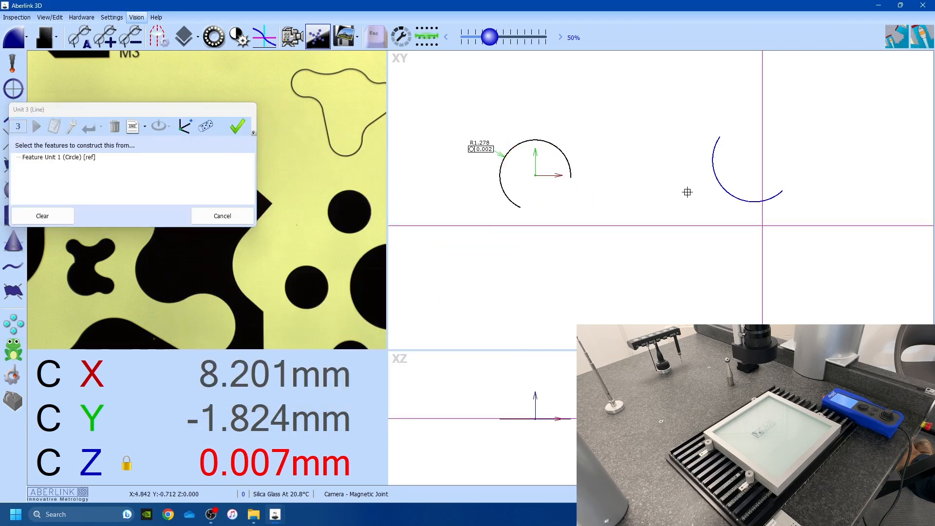
pyautogui.click(718, 184)
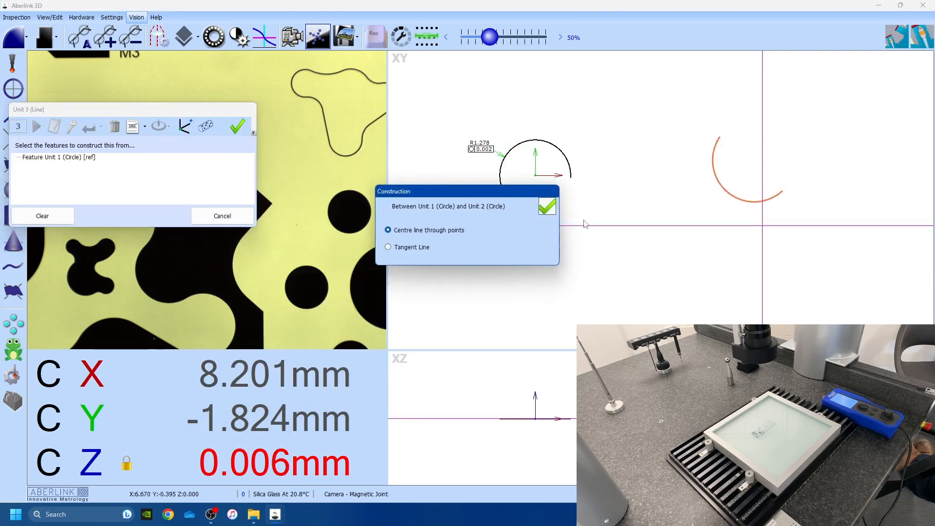
pyautogui.click(546, 207)
pyautogui.click(185, 127)
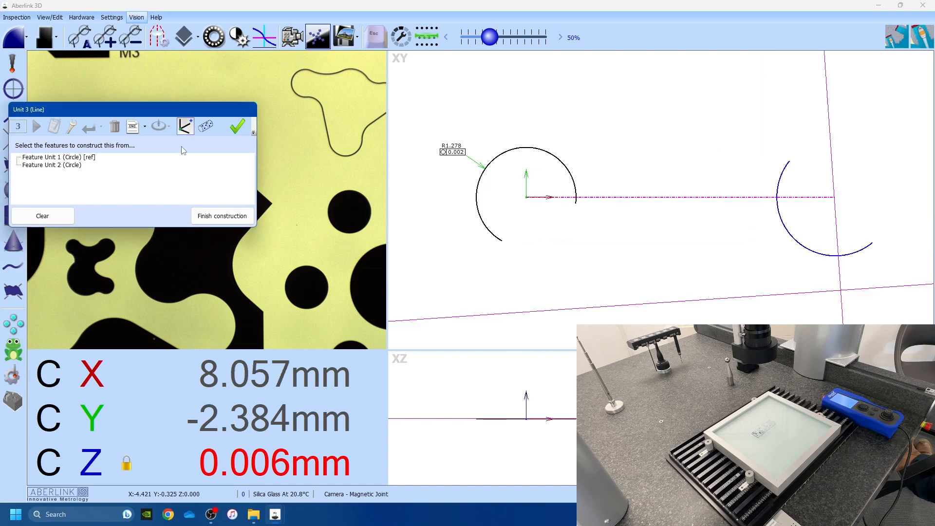
pyautogui.click(237, 126)
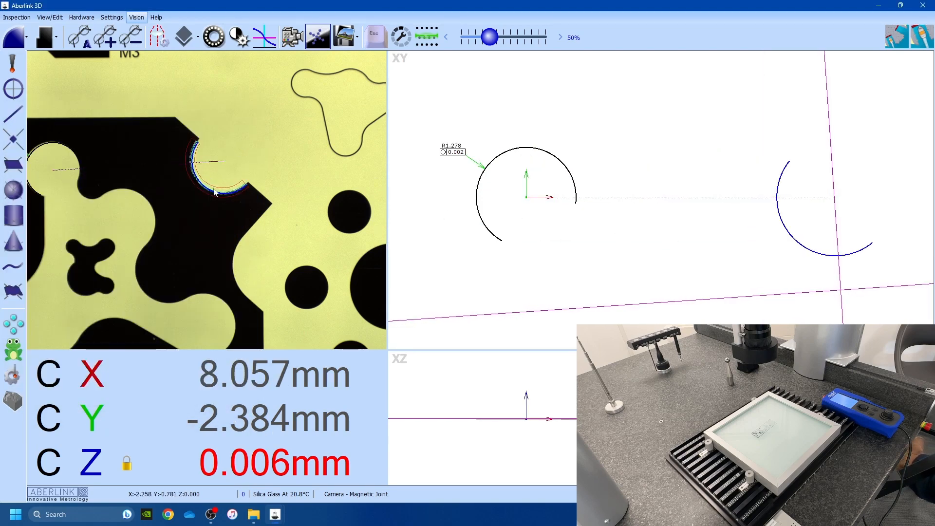
# Measure the small concave arc joining the upper-left lobe to the middle lobe.
pyautogui.moveTo(171, 193); pyautogui.dragTo(278, 157)
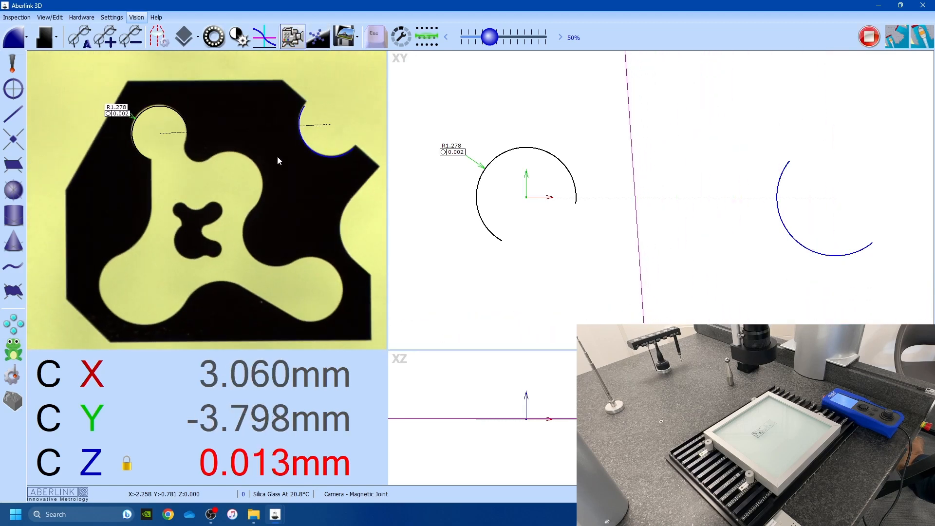
pyautogui.click(193, 156)
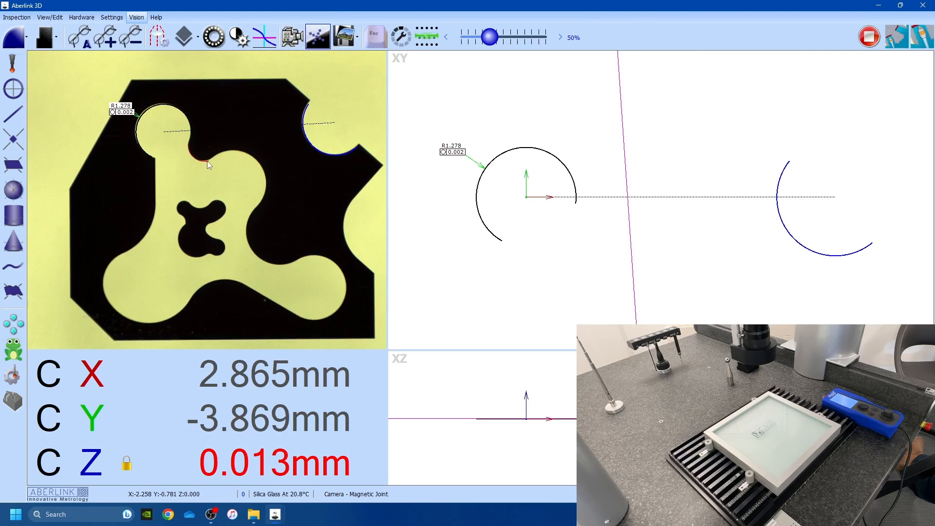
pyautogui.click(206, 164)
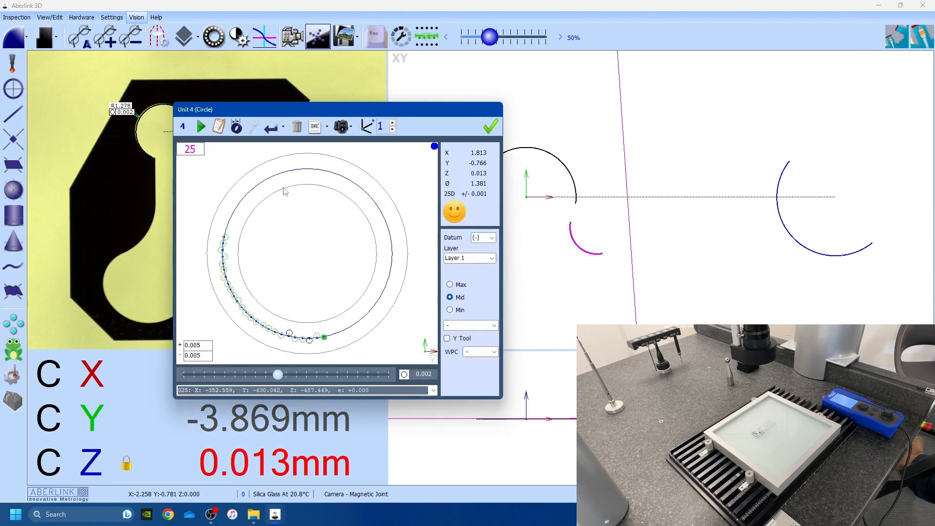
pyautogui.click(490, 127)
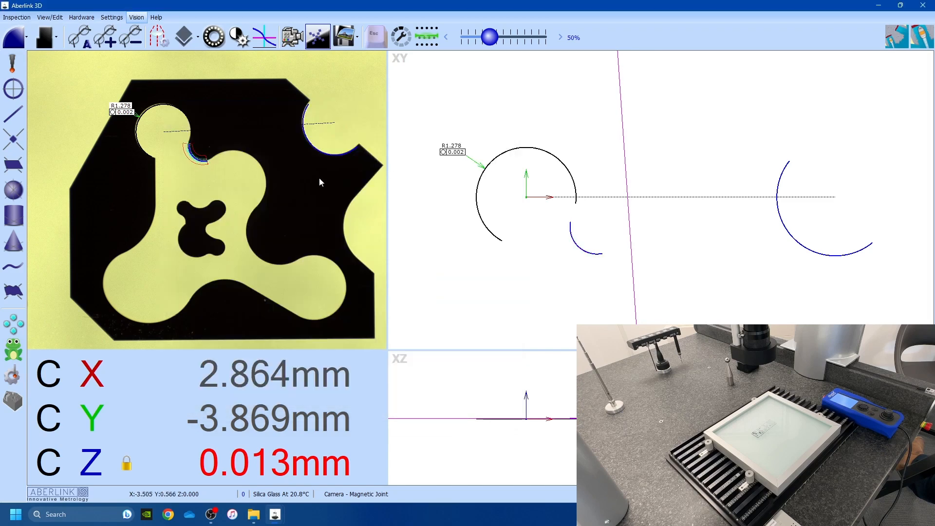
# Measure the arcs of the cutout's upper-middle lobe and lower-right lobe.
pyautogui.moveTo(221, 152)
pyautogui.mouseDown()
pyautogui.moveTo(256, 163)
pyautogui.moveTo(268, 194)
pyautogui.mouseUp()
pyautogui.click(489, 127)
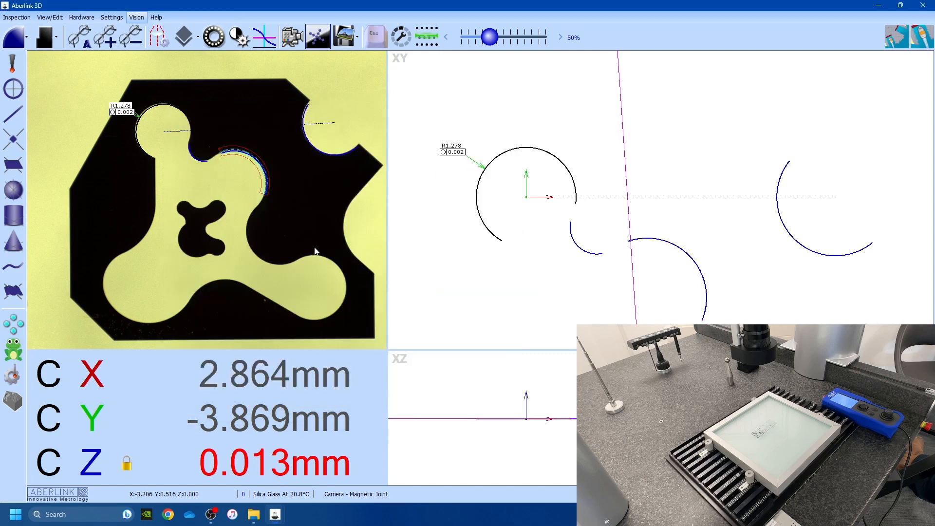
pyautogui.moveTo(307, 256)
pyautogui.mouseDown()
pyautogui.moveTo(343, 280)
pyautogui.moveTo(313, 322)
pyautogui.mouseUp()
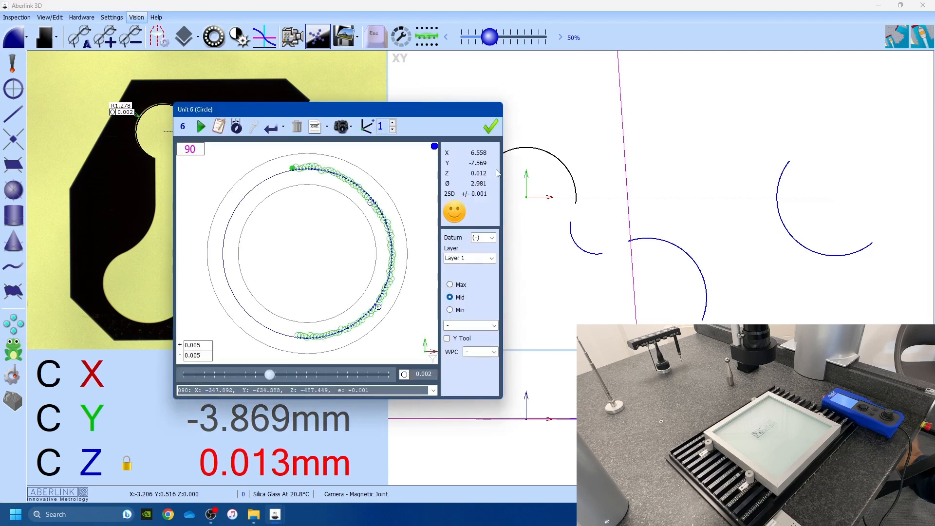
pyautogui.click(491, 129)
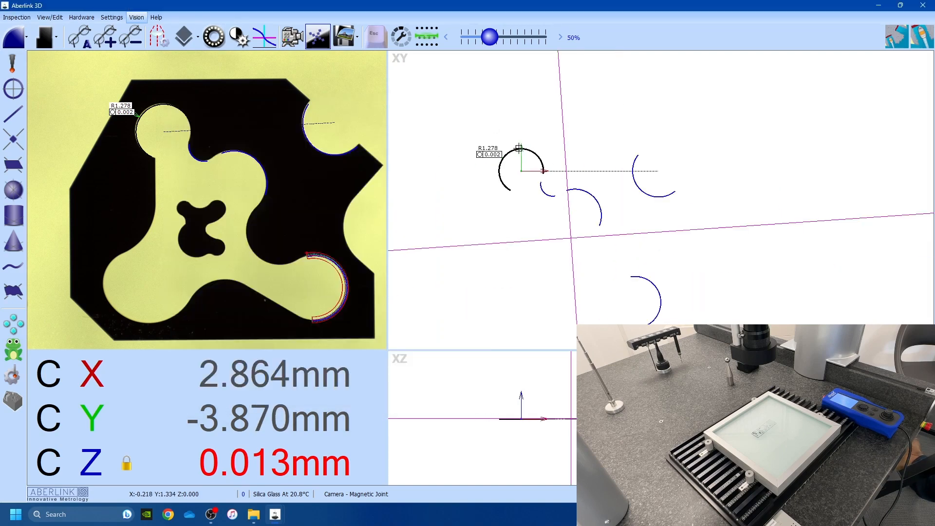
# Dimension the radii of the small concave arc, the upper-middle lobe, the upper-right notch and the lower-right lobe.
pyautogui.click(513, 216)
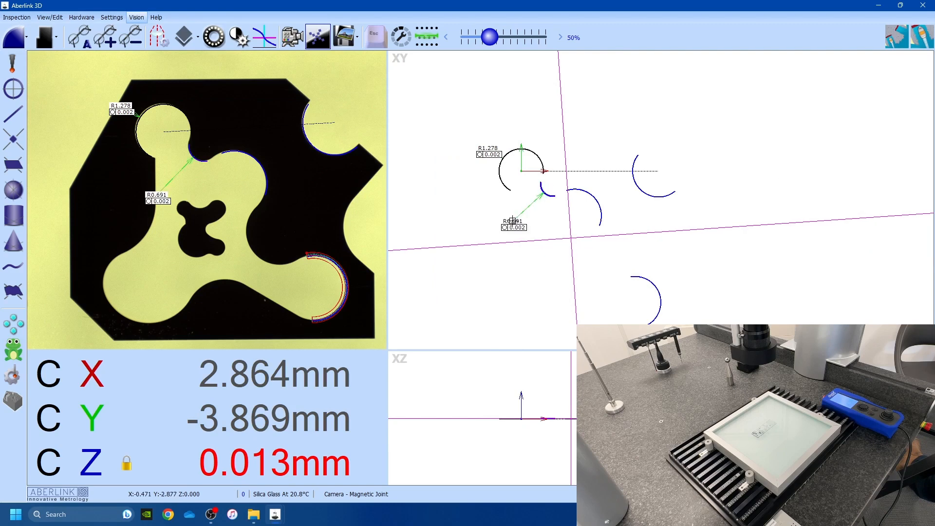
pyautogui.click(599, 132)
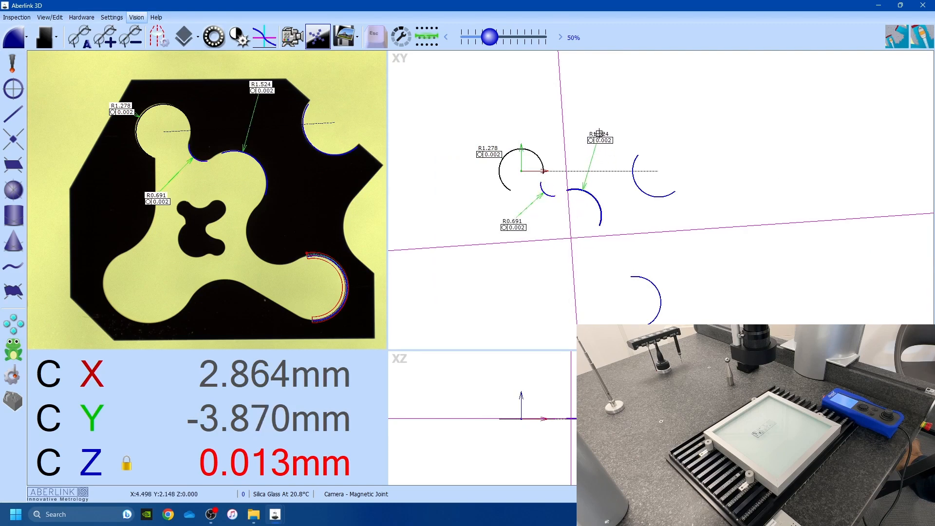
pyautogui.click(641, 127)
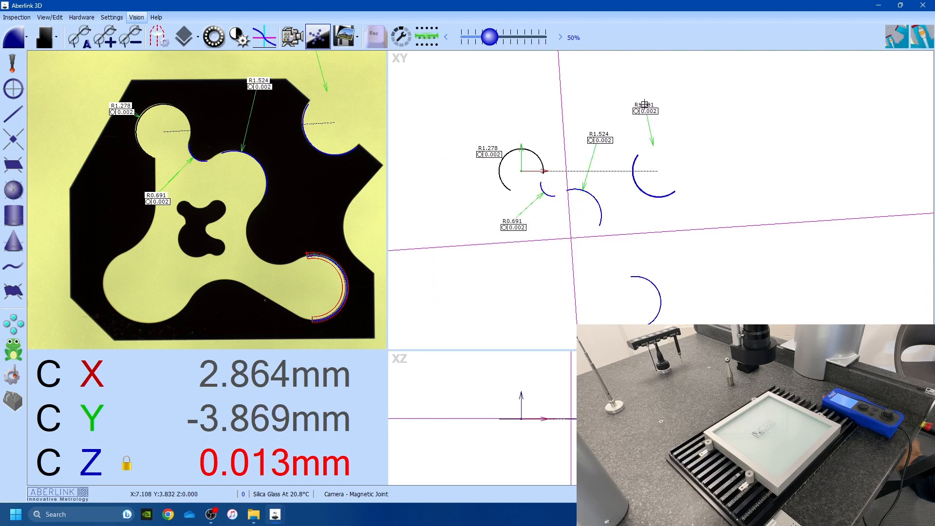
pyautogui.click(644, 104)
pyautogui.click(660, 291)
pyautogui.click(704, 260)
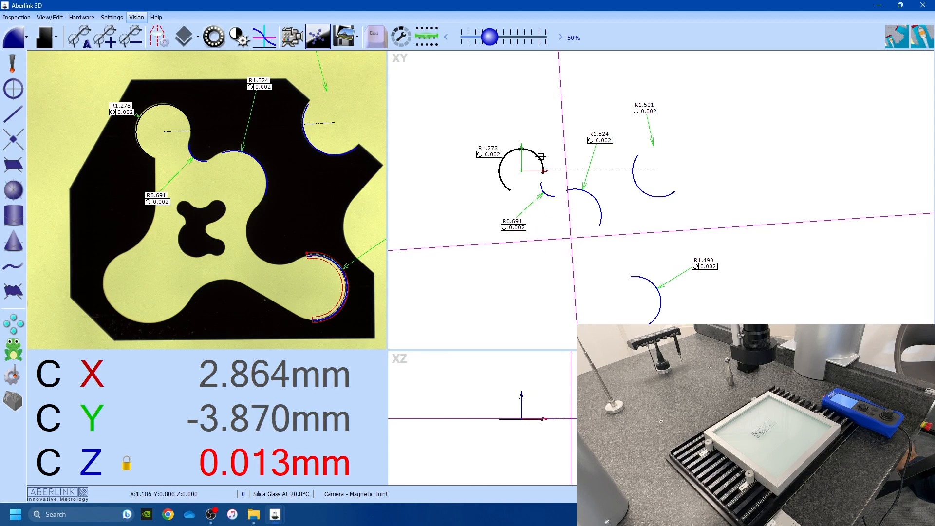
# Dimension the horizontal distance between the upper-left lobe arc and the upper-middle lobe arc, placing it below the arcs.
pyautogui.click(575, 189)
pyautogui.rightClick(536, 279)
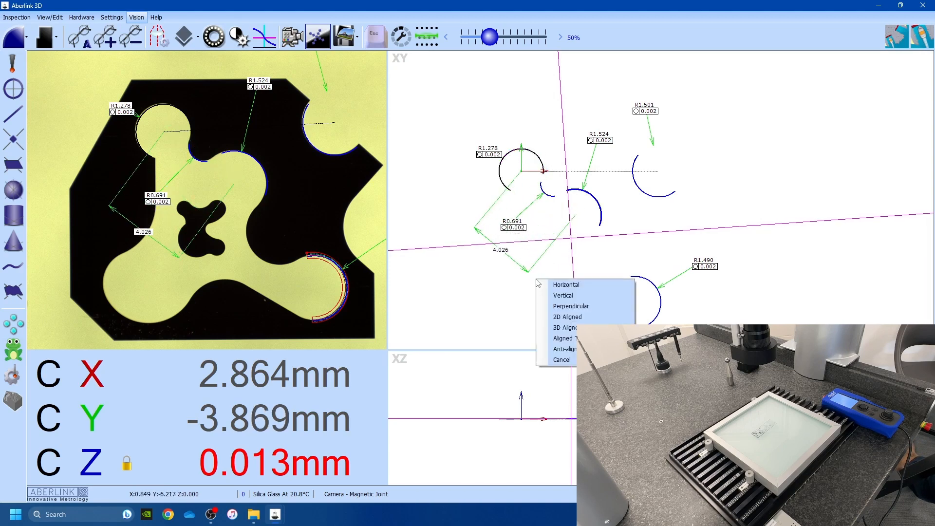
pyautogui.click(553, 285)
pyautogui.click(557, 292)
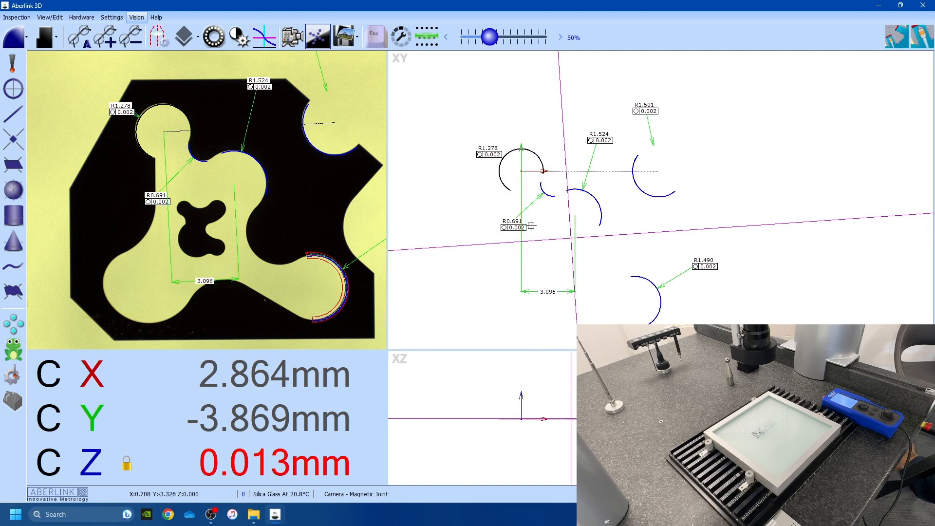
# Reposition the small concave arc's radius label and dimension the vertical distance between the upper-left and lower-right lobe arcs.
pyautogui.moveTo(516, 229); pyautogui.dragTo(542, 231)
pyautogui.click(540, 157)
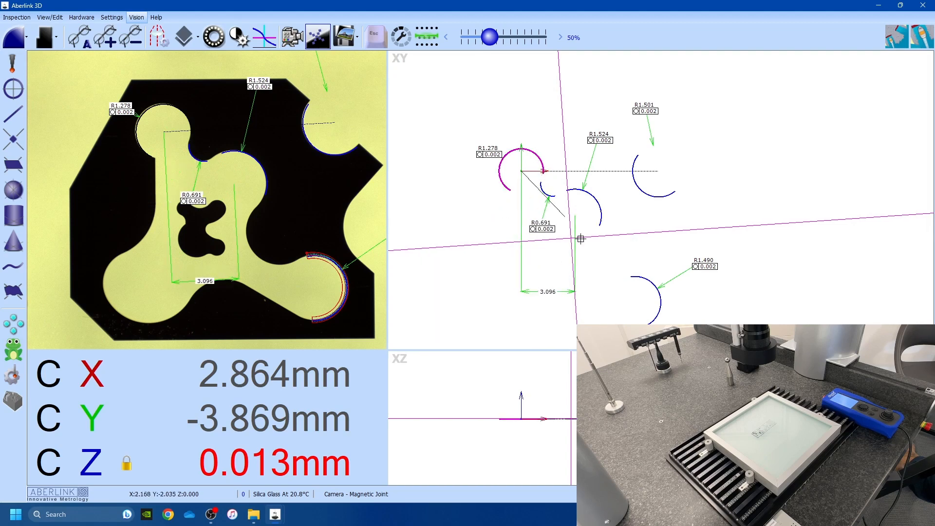
pyautogui.click(641, 275)
pyautogui.rightClick(539, 266)
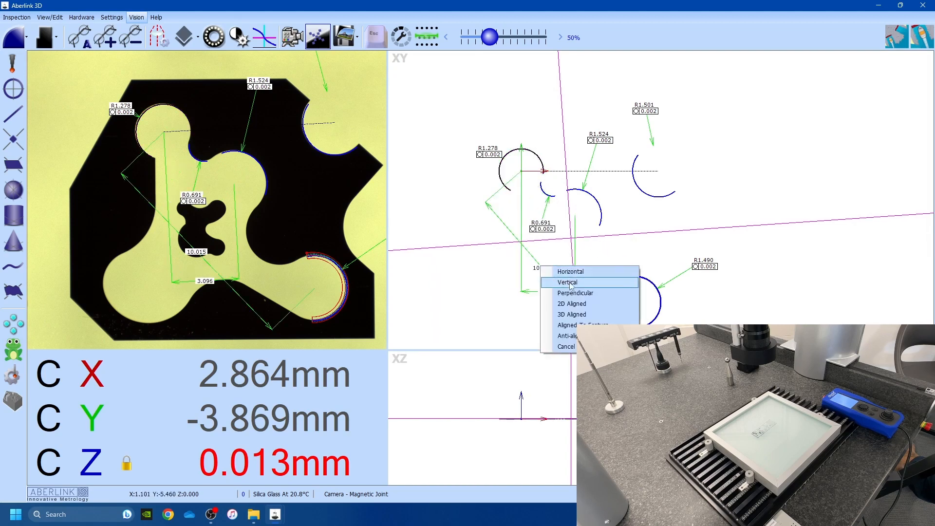
pyautogui.click(554, 282)
pyautogui.click(460, 283)
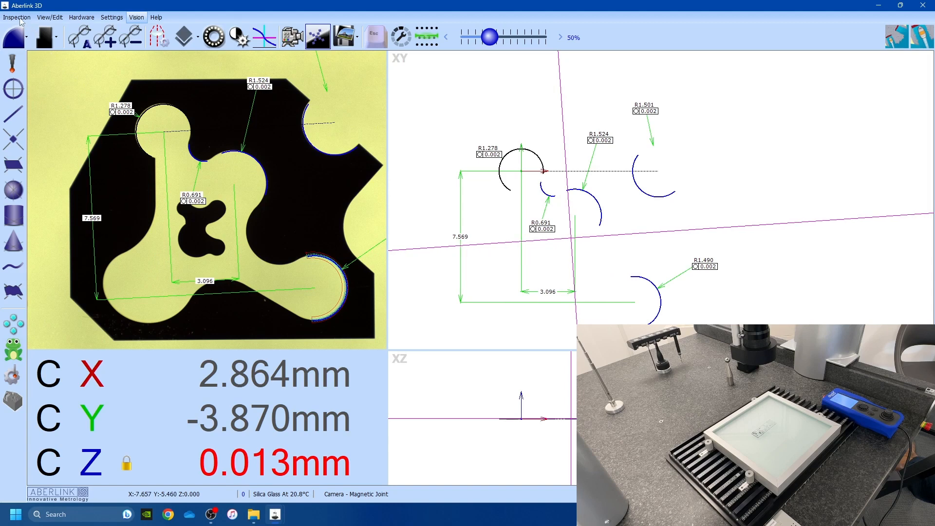
# Run the inspection of the cutout features and accept the inspection report summary.
pyautogui.click(18, 19)
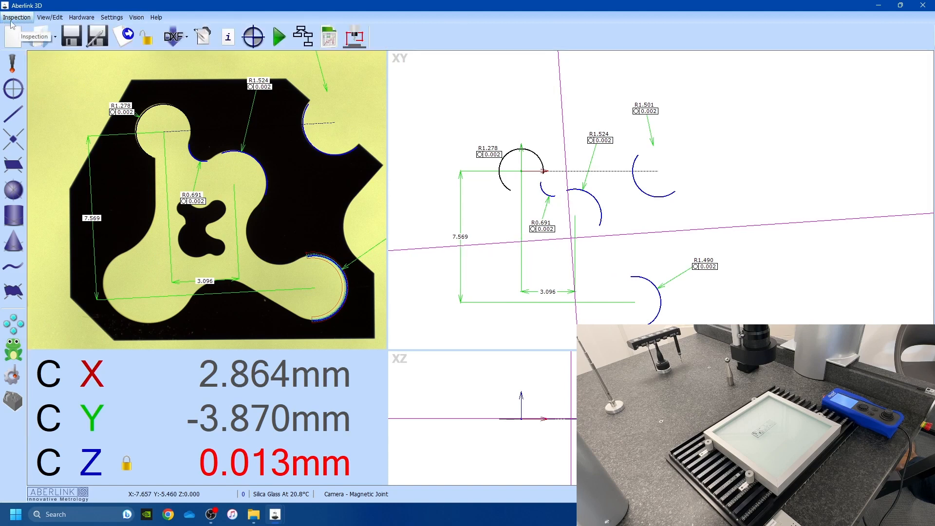
pyautogui.click(275, 42)
pyautogui.click(454, 273)
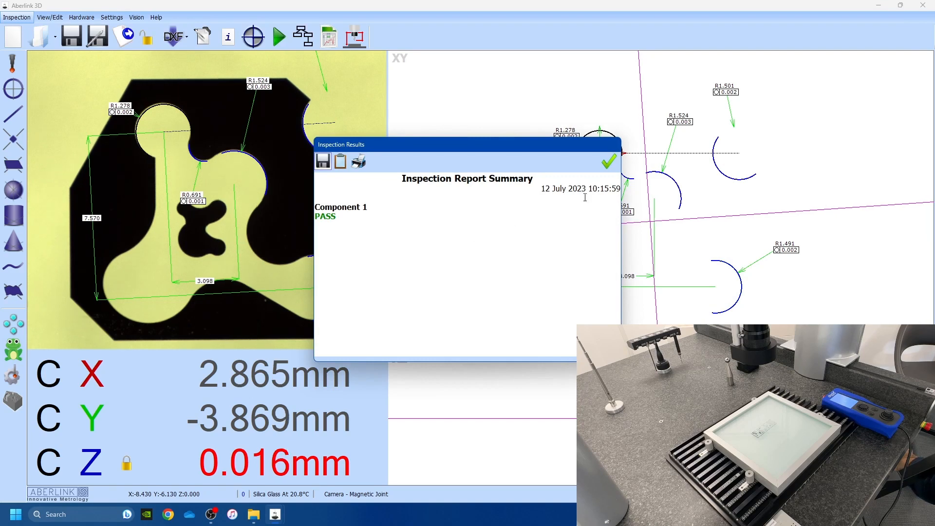
pyautogui.click(608, 161)
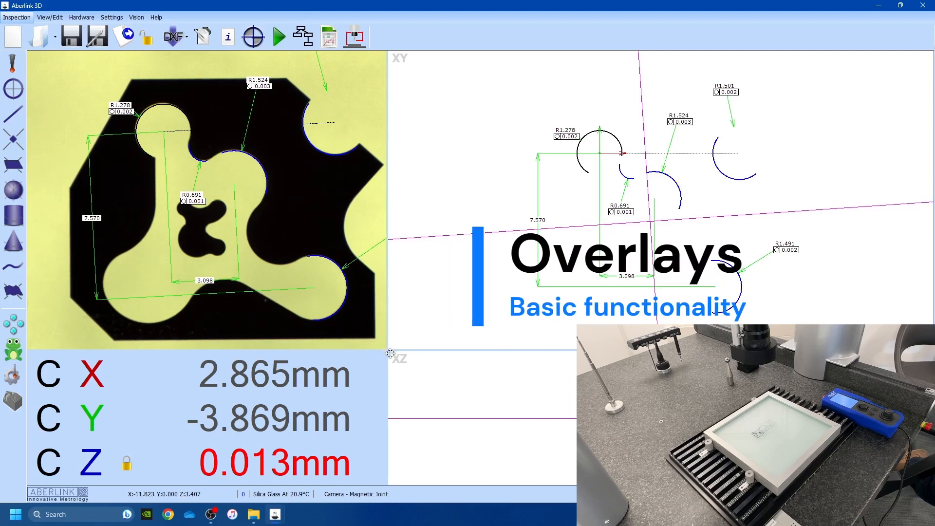
# Enlarge the camera view and toggle its Features and Dimensions overlays off and back on.
pyautogui.moveTo(389, 349); pyautogui.dragTo(448, 378)
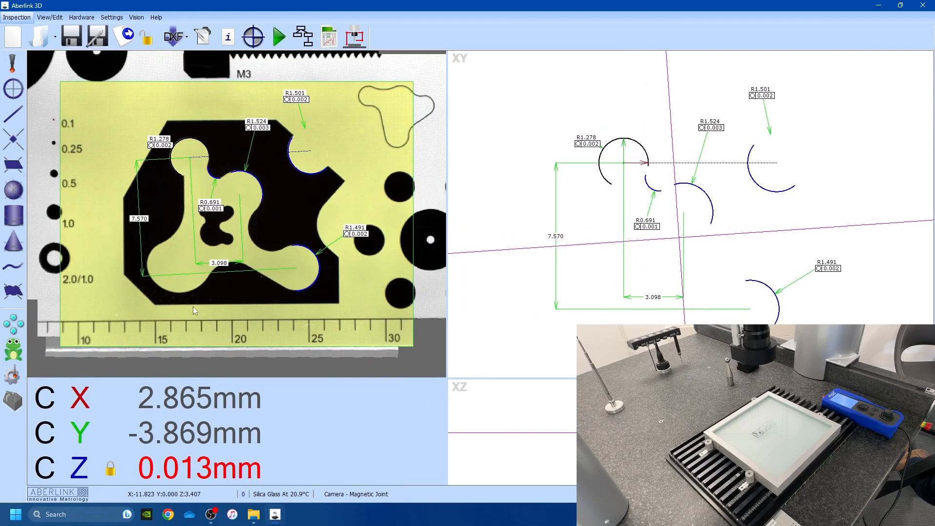
pyautogui.scroll(-1, 193, 305)
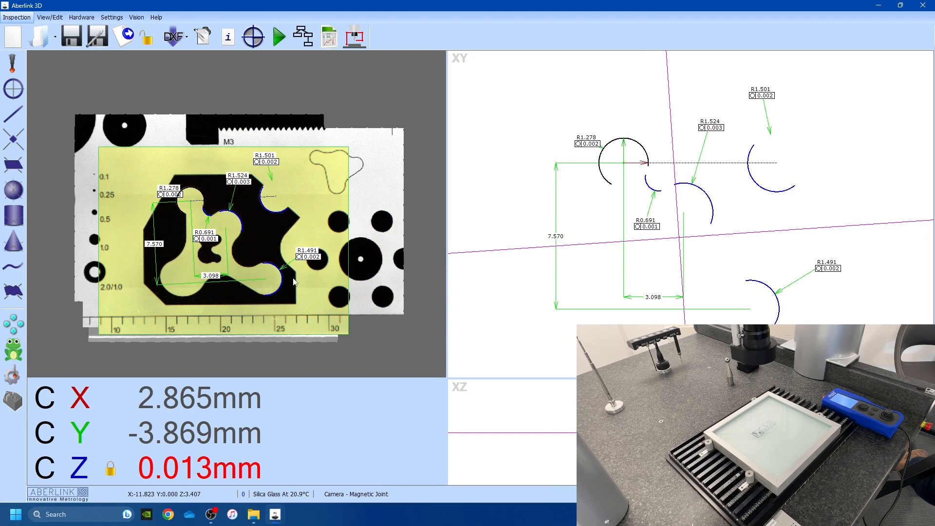
pyautogui.click(136, 17)
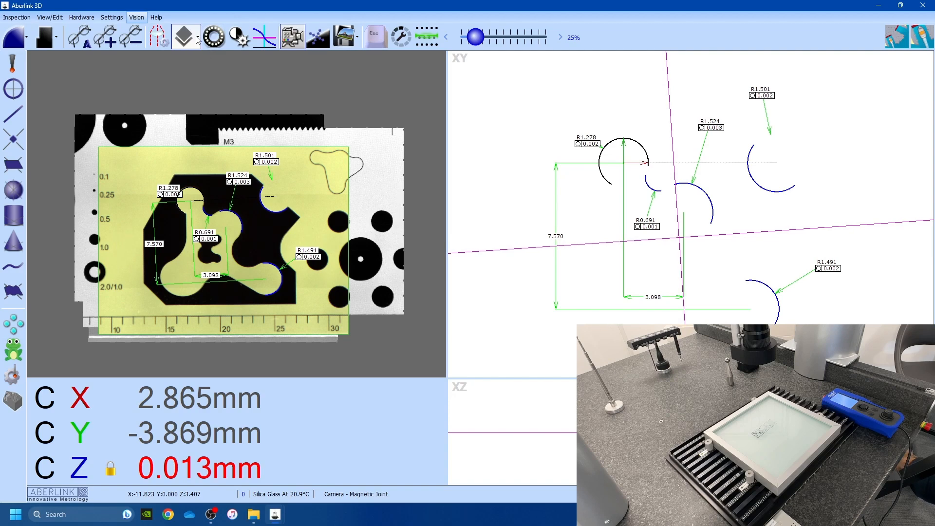
pyautogui.click(198, 40)
pyautogui.click(198, 40)
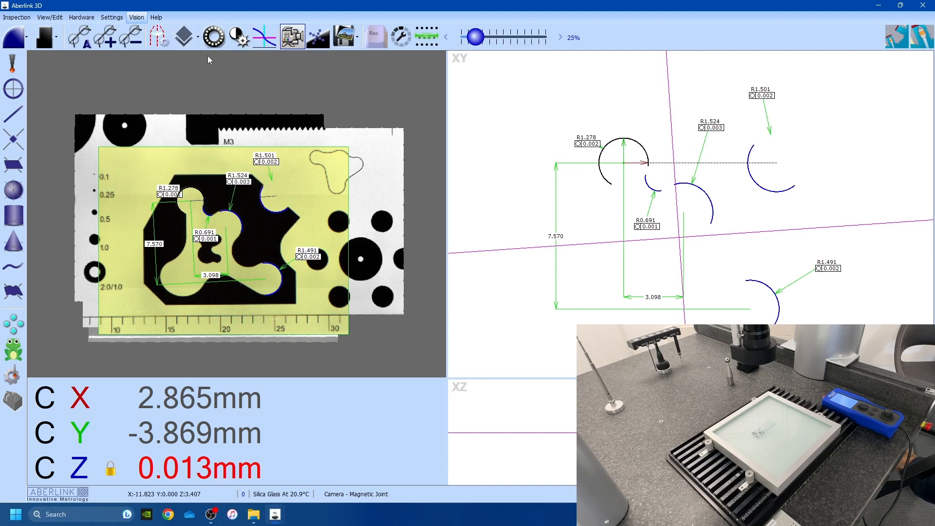
pyautogui.click(195, 41)
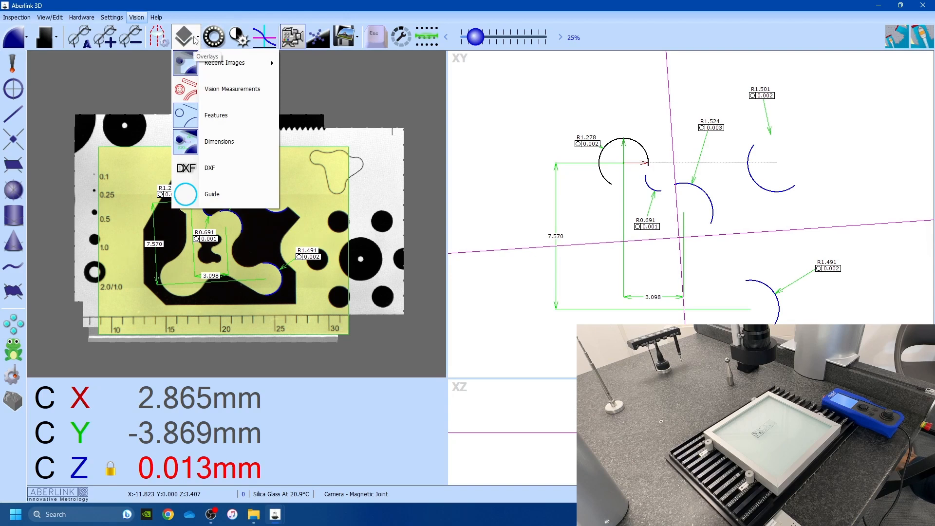
pyautogui.click(232, 140)
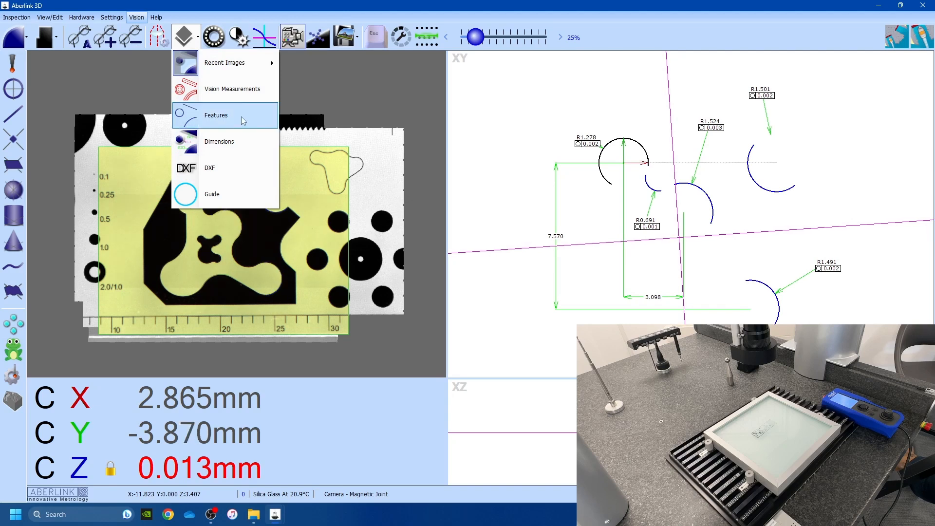
pyautogui.click(236, 136)
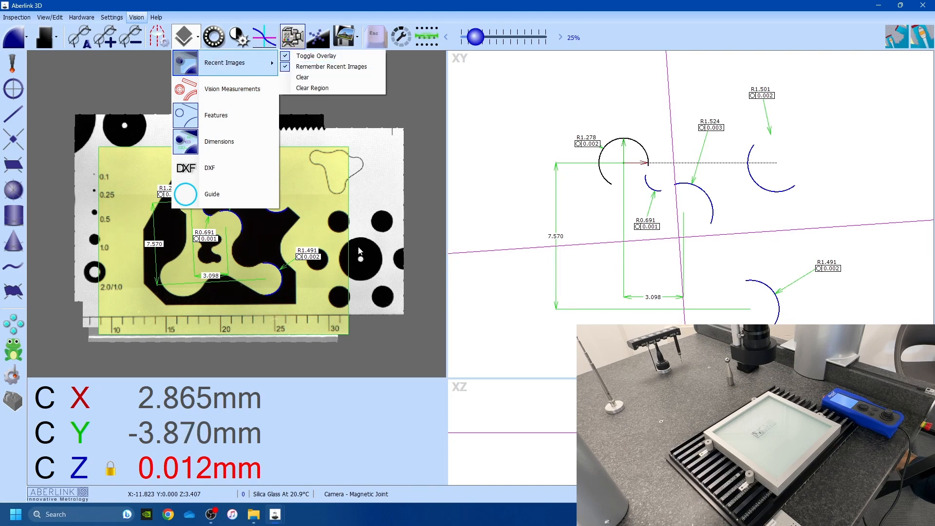
# Move the camera across the glass plate, past the ruler corner and ring targets to the M3 screw, to build up a stitched image.
pyautogui.moveTo(266, 272); pyautogui.dragTo(193, 190)
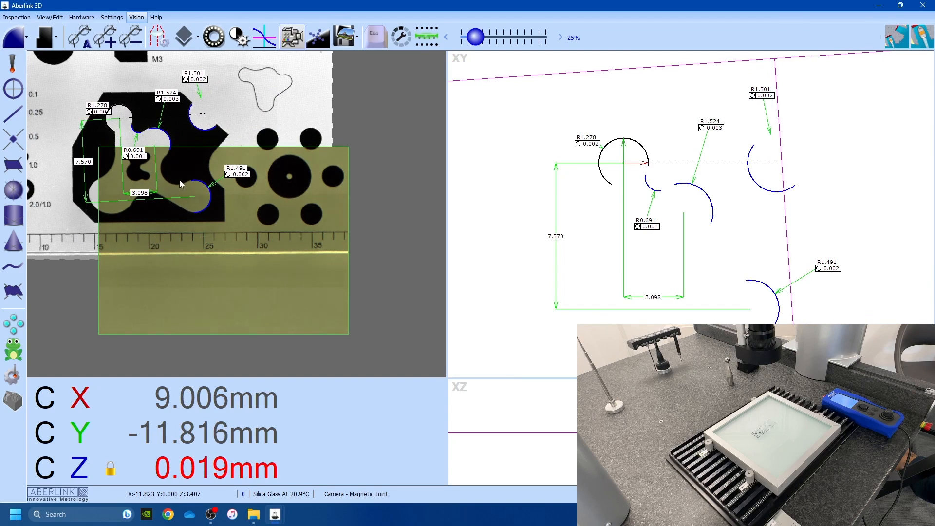
pyautogui.moveTo(179, 180); pyautogui.dragTo(322, 165)
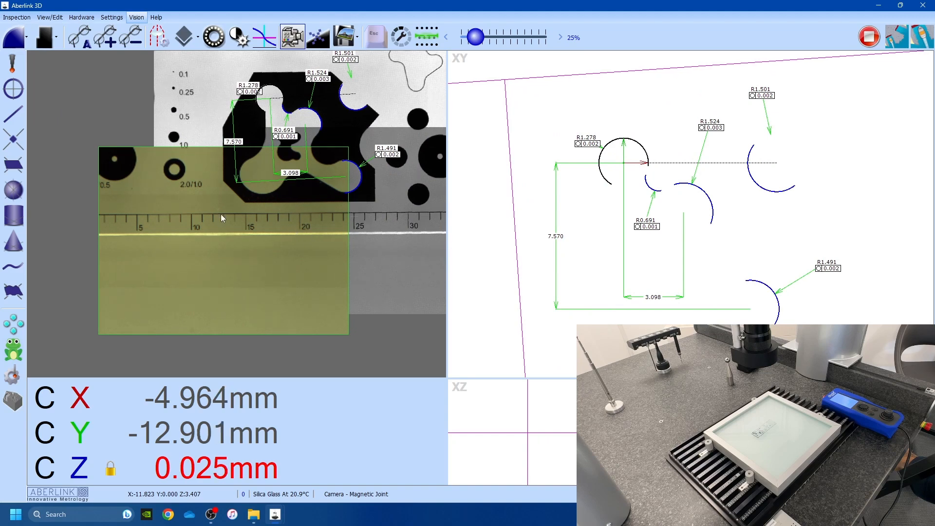
pyautogui.moveTo(161, 192); pyautogui.dragTo(306, 173)
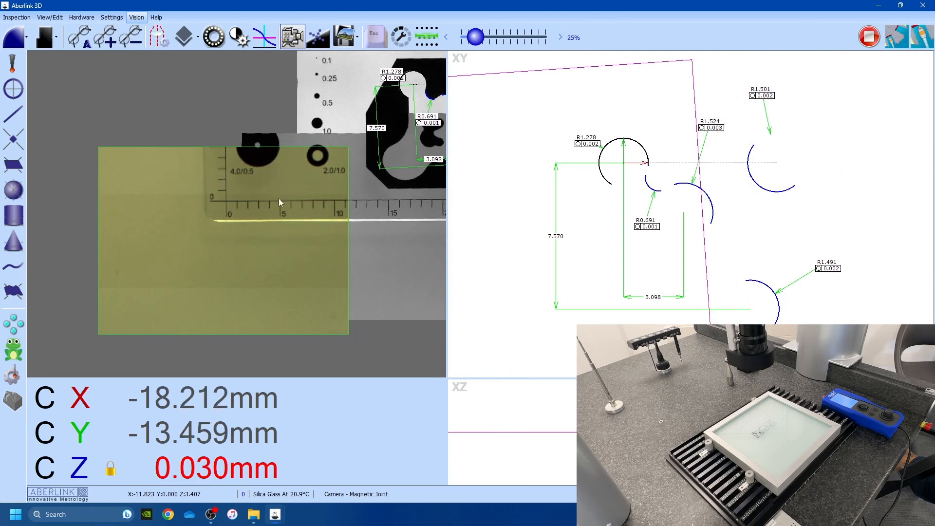
pyautogui.moveTo(282, 165); pyautogui.dragTo(235, 310)
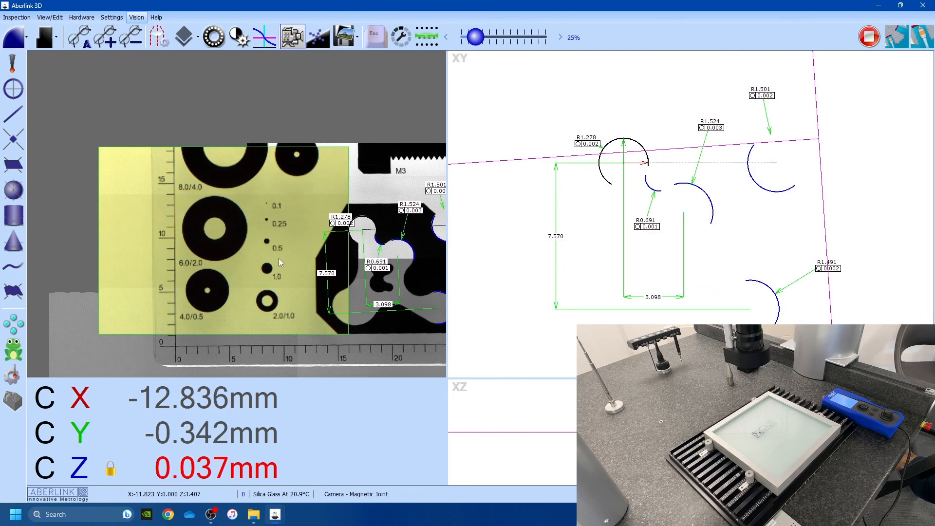
pyautogui.moveTo(288, 202); pyautogui.dragTo(284, 306)
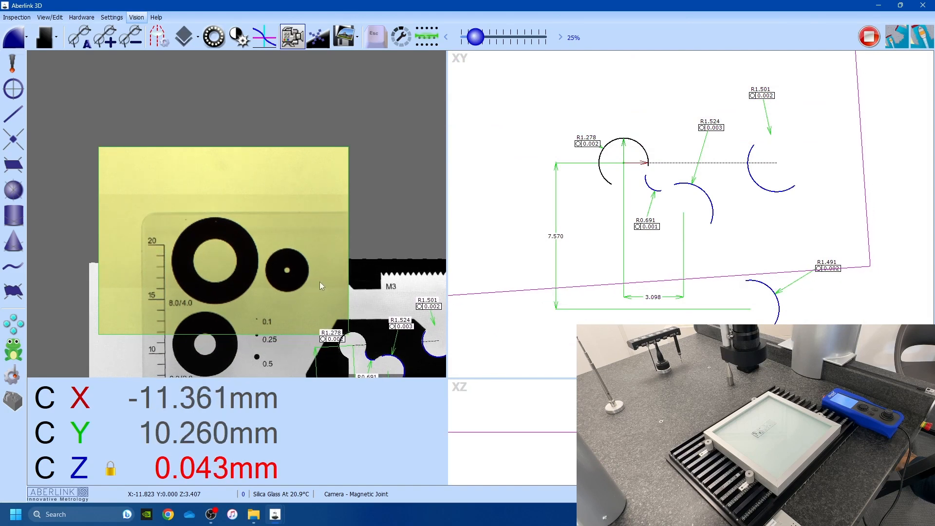
pyautogui.moveTo(305, 280); pyautogui.dragTo(120, 264)
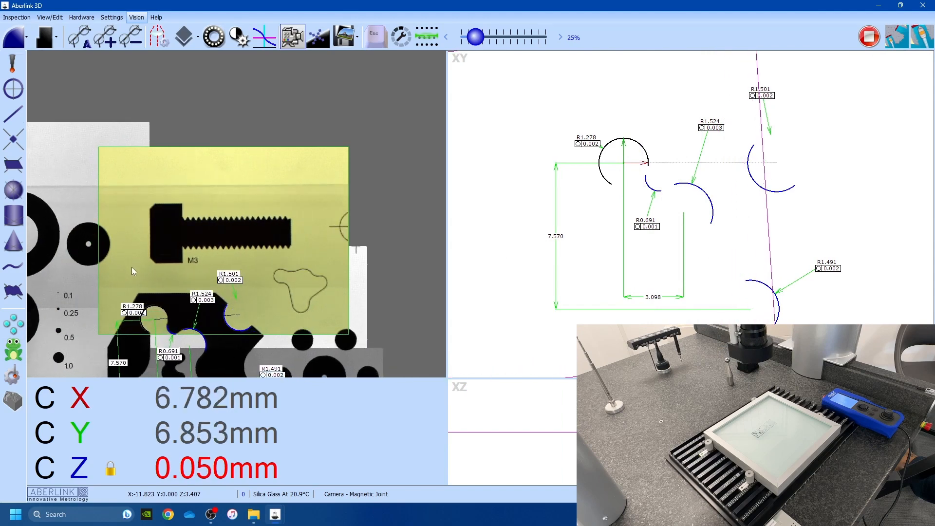
pyautogui.scroll(-2, 324, 211)
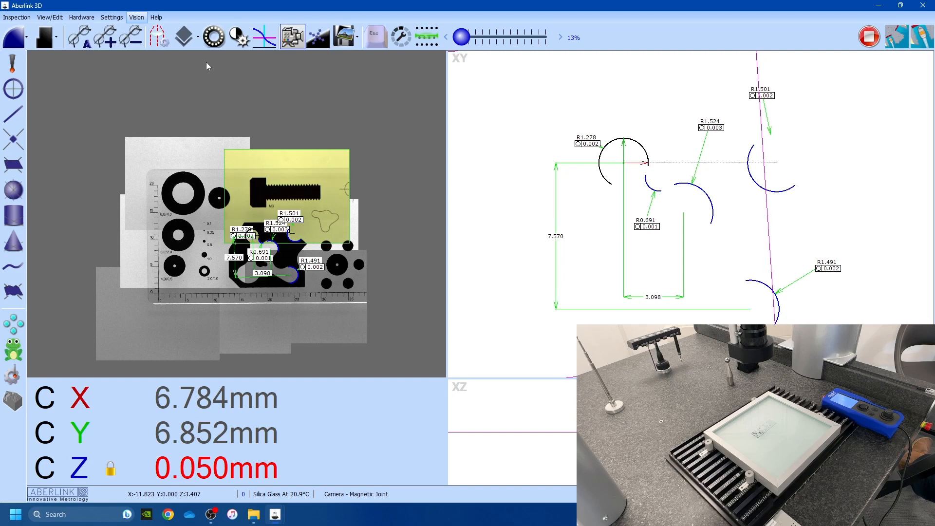
# Clear the stored recent images from the camera view overlay.
pyautogui.click(196, 40)
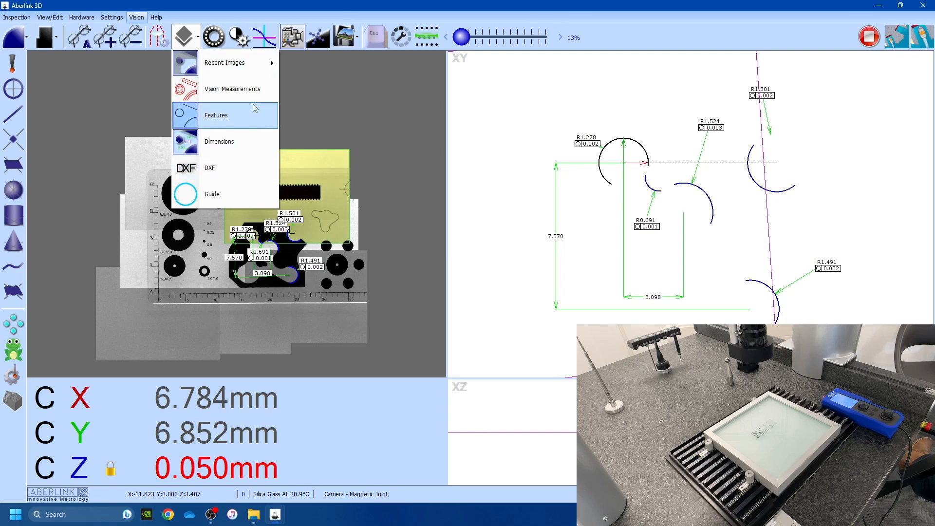
pyautogui.moveTo(253, 63)
pyautogui.click(314, 79)
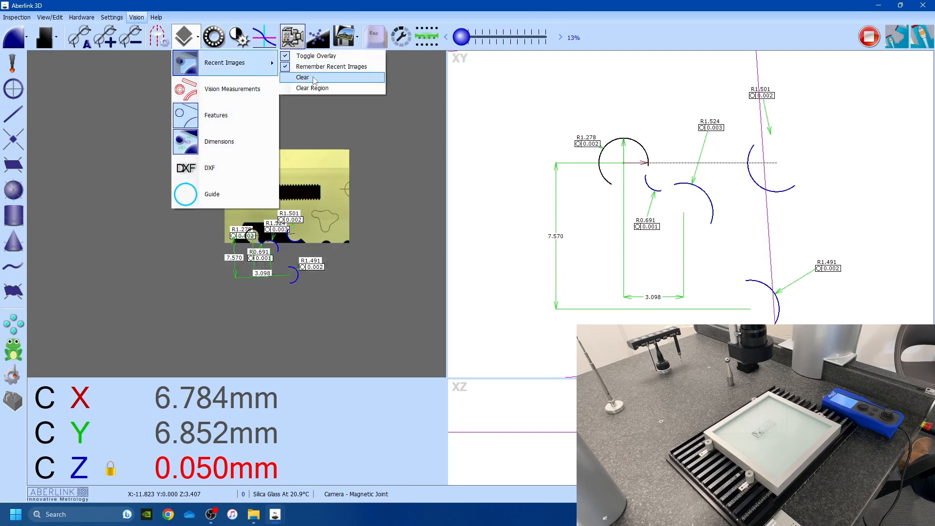
# Hide the Dimensions and Features overlays and switch the camera view from camera movement to measuring mode.
pyautogui.click(250, 142)
pyautogui.click(245, 129)
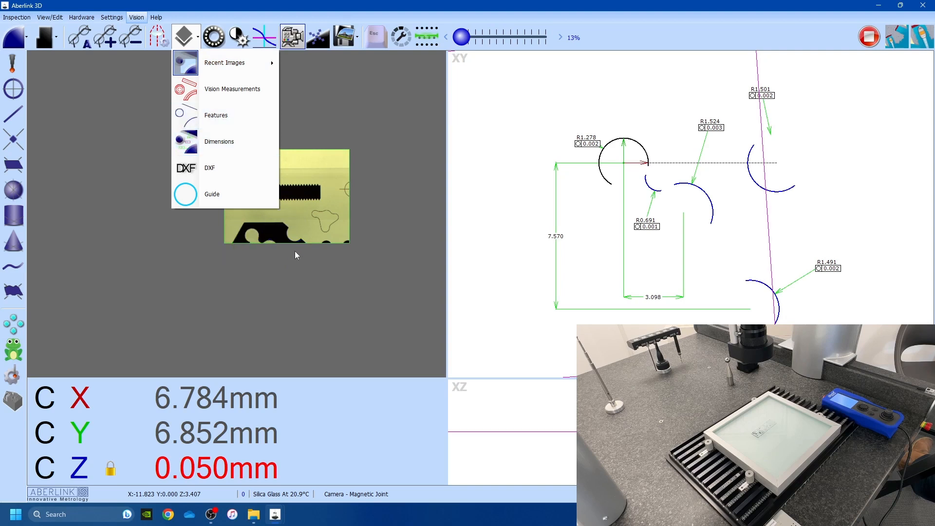
pyautogui.click(346, 139)
pyautogui.click(318, 37)
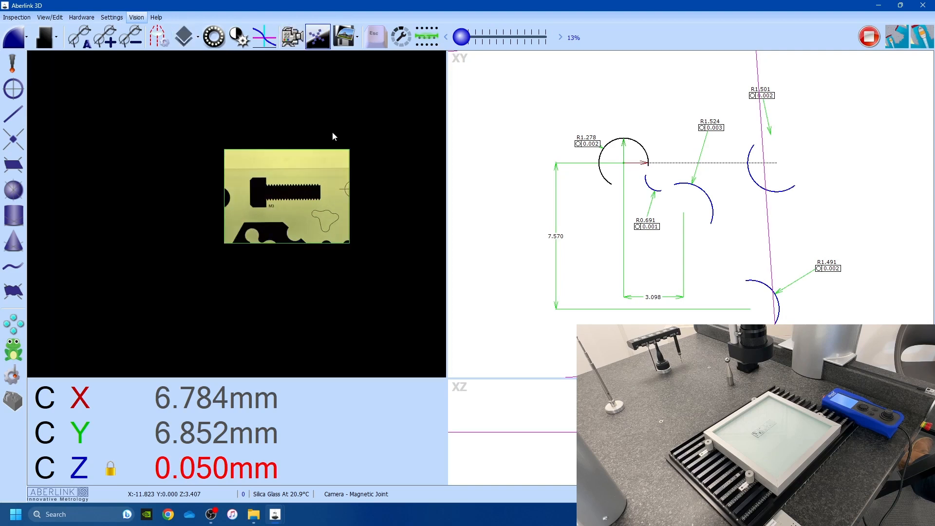